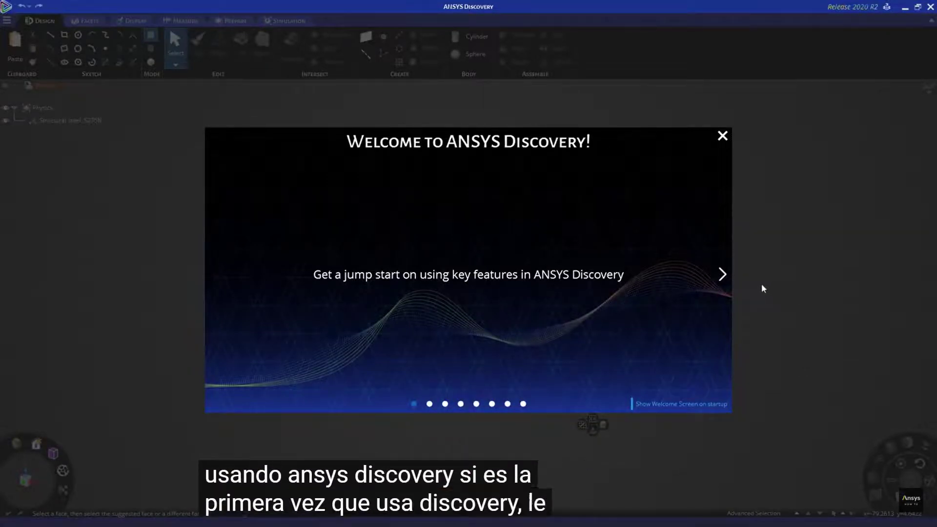
Look through the welcome slides on stages, interface components, selection and help, up to Next Steps
left_click(727, 275)
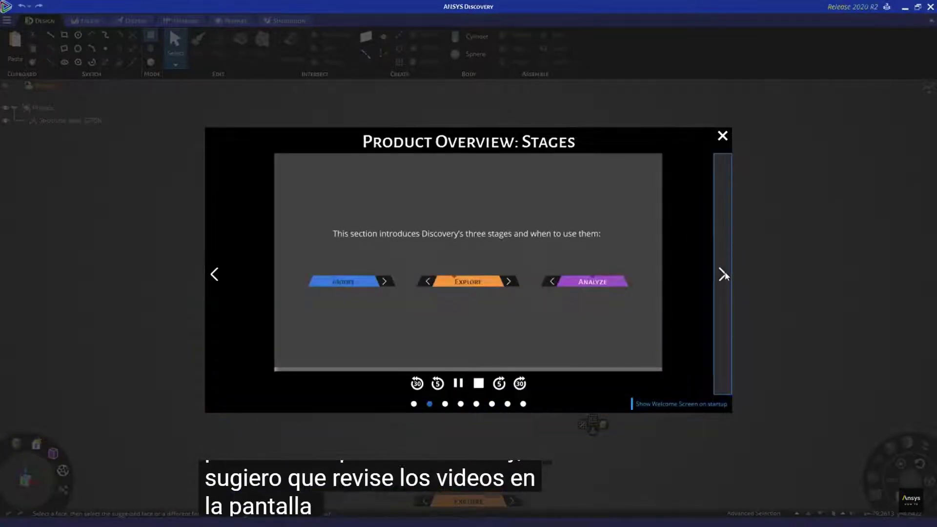
left_click(725, 275)
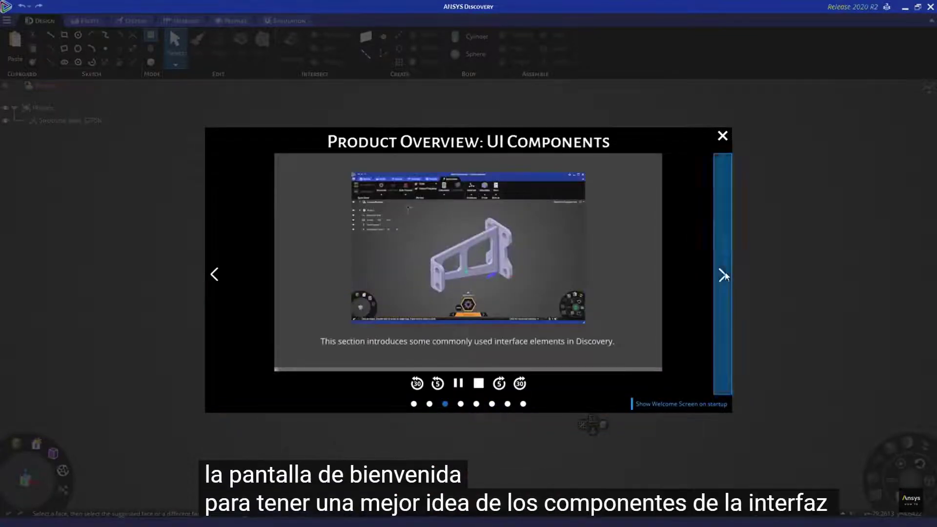
left_click(725, 275)
left_click(724, 275)
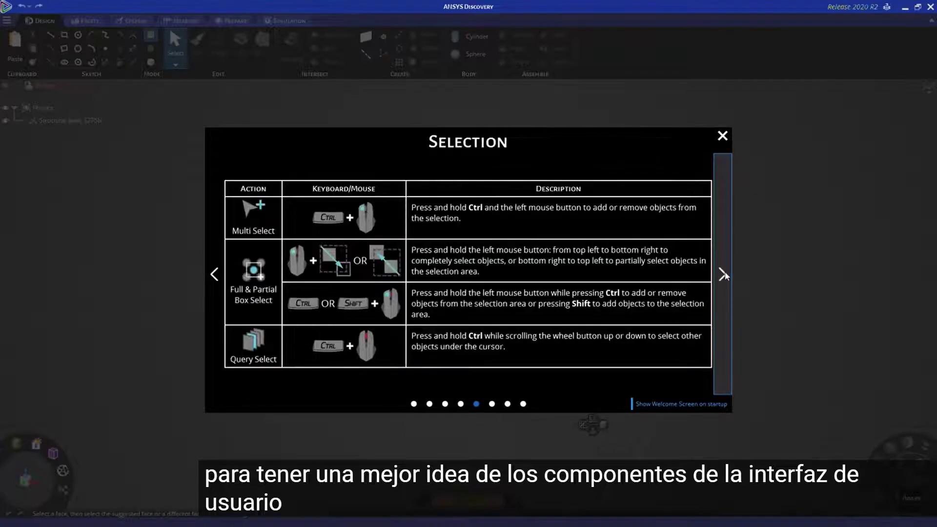
left_click(724, 275)
left_click(724, 275)
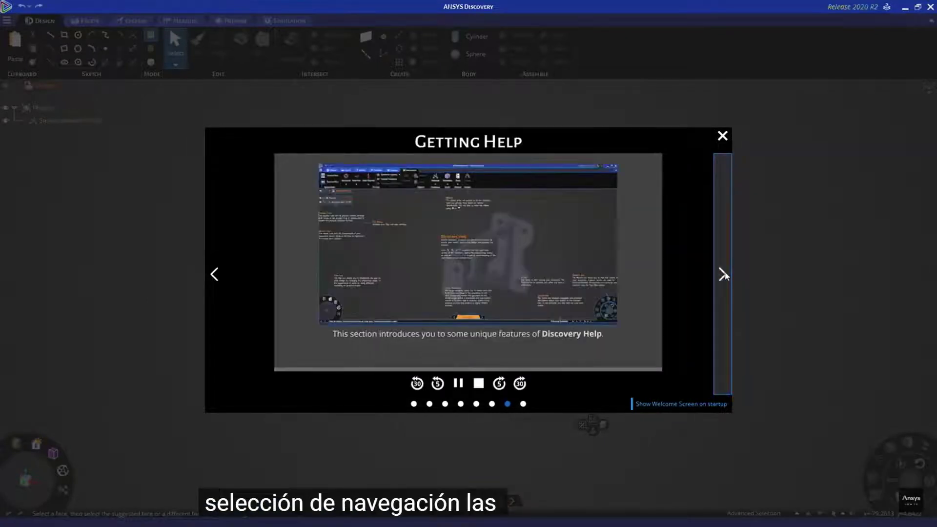
left_click(725, 275)
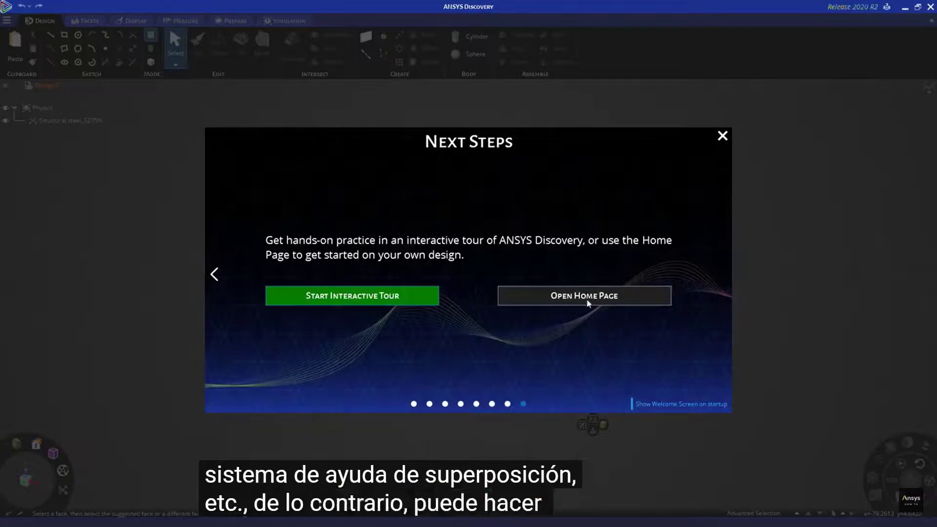
Go to the home page and open the Discovery file Disco Duct with Vane from the Fluids - Disco Duct folder
left_click(515, 296)
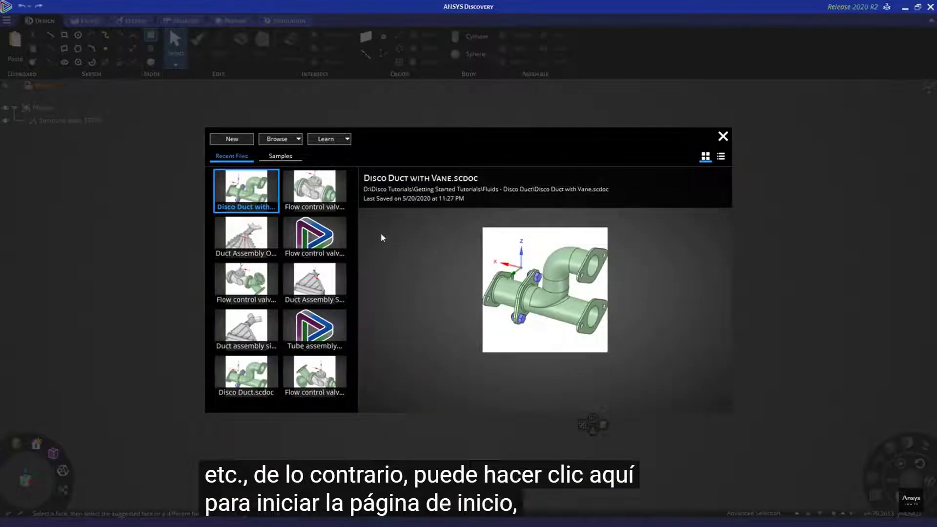
left_click(299, 141)
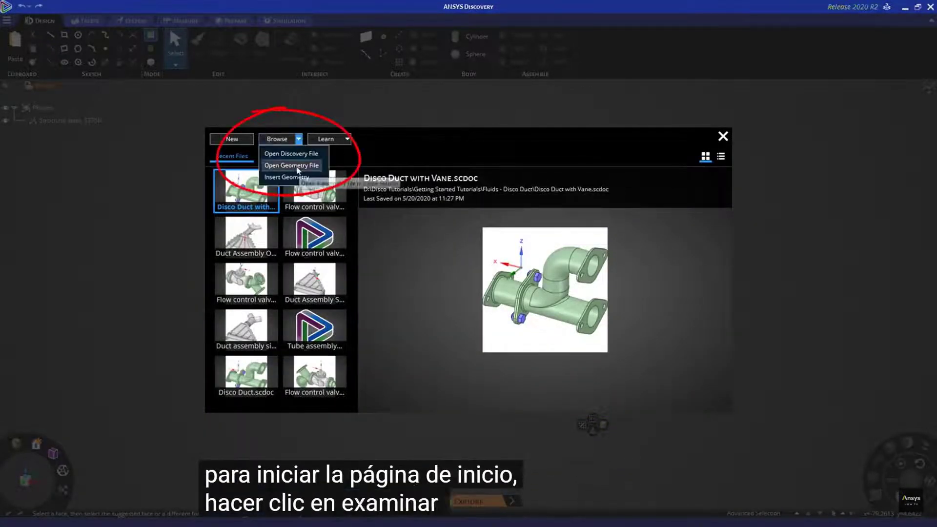
left_click(283, 155)
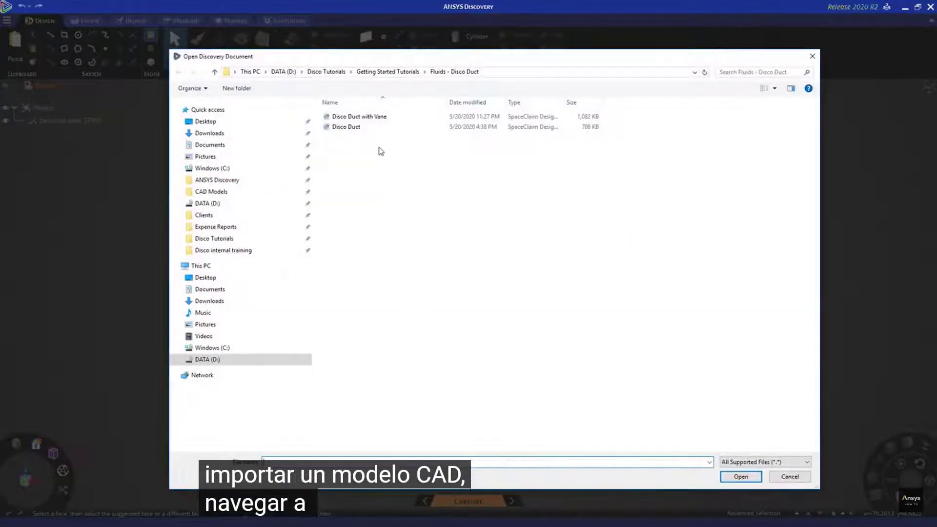
left_click(369, 119)
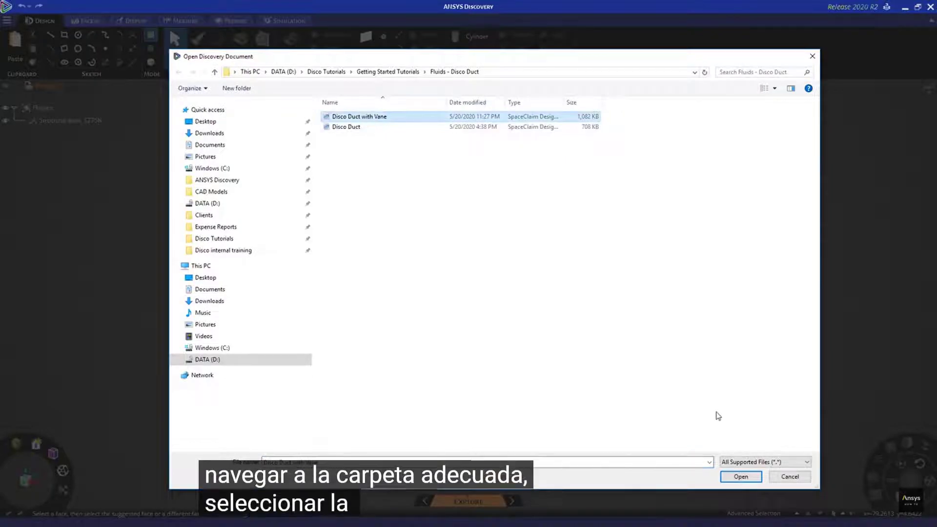
left_click(742, 477)
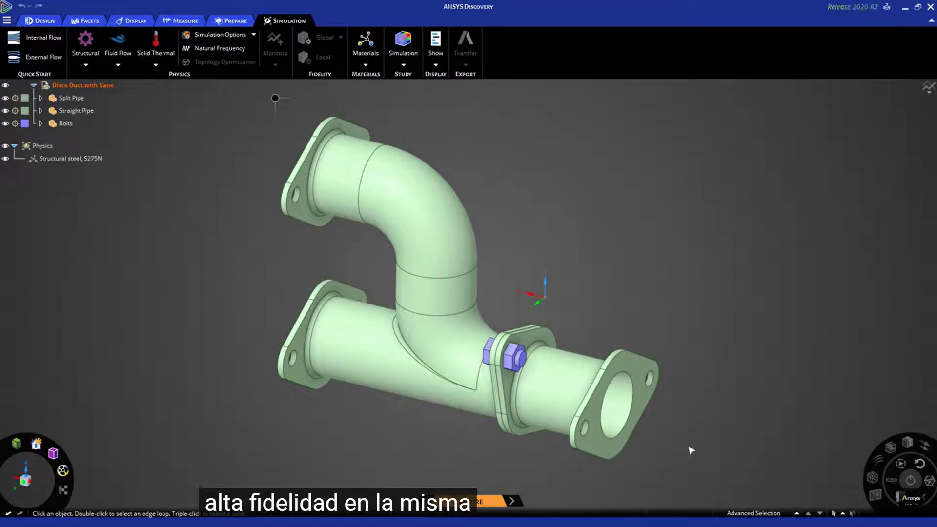
Examine the duct's internal vane in cross-section mode and return to the 3D view
middle_click_drag(600, 318, 596, 316)
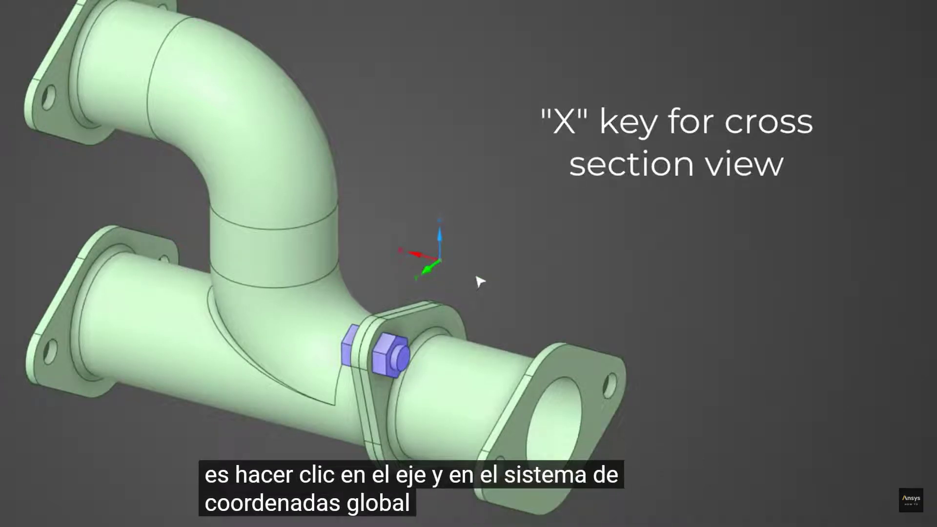
key("x")
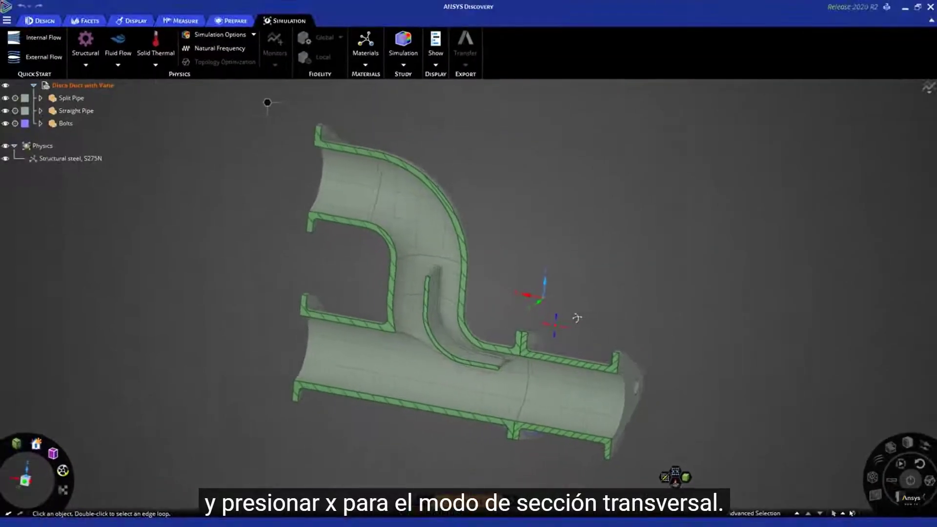
middle_click_drag(576, 318, 558, 330)
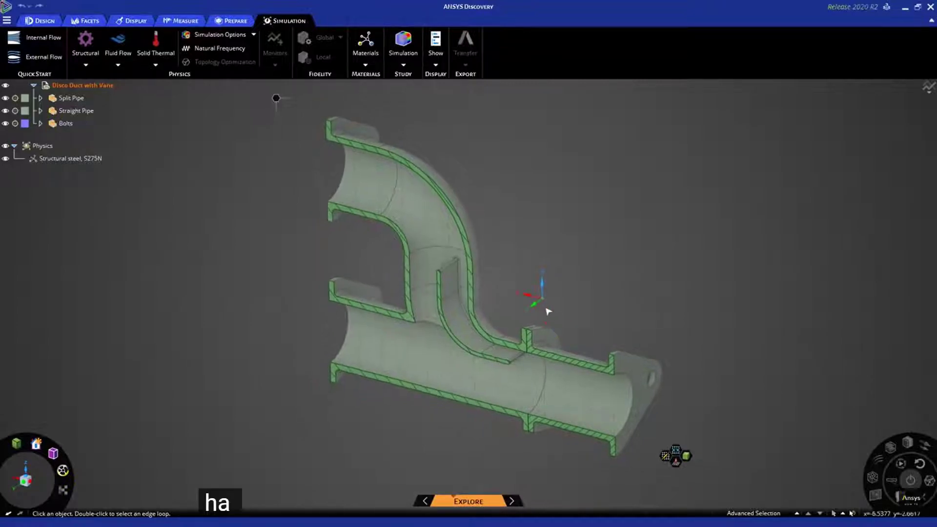
scroll(548, 311, "up", 2)
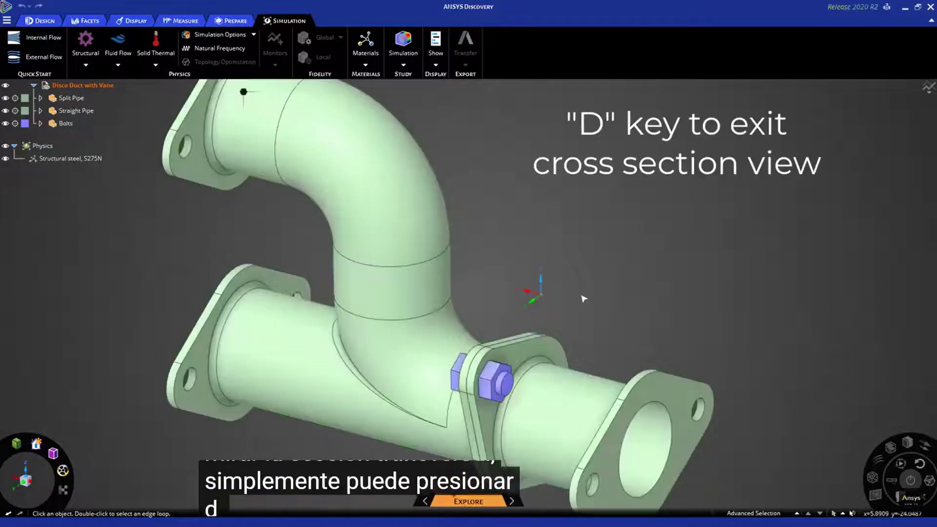
key("d")
scroll(584, 298, "down", 2)
middle_click_drag(584, 298, 608, 232)
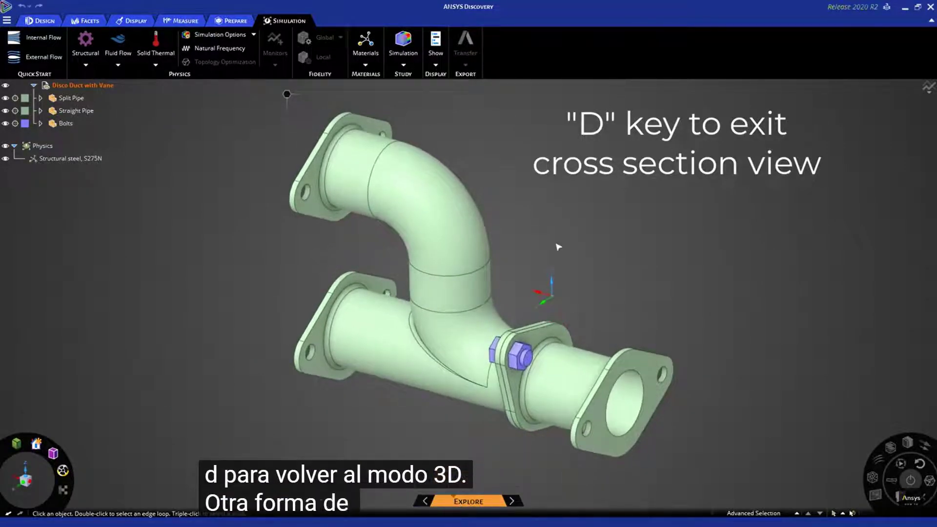
Make the bodies of the split pipe and the straight pipe transparent by selecting a face on each
left_click(478, 234)
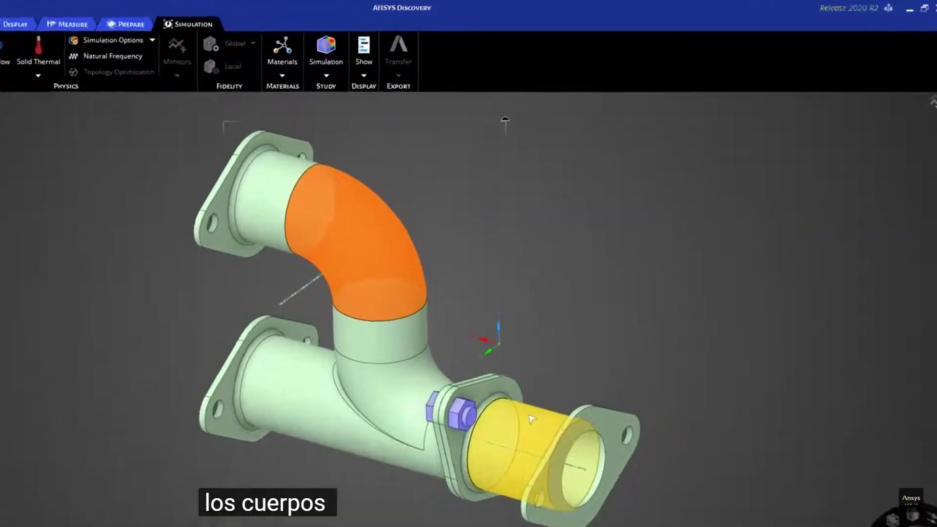
left_click(566, 376, "ctrl")
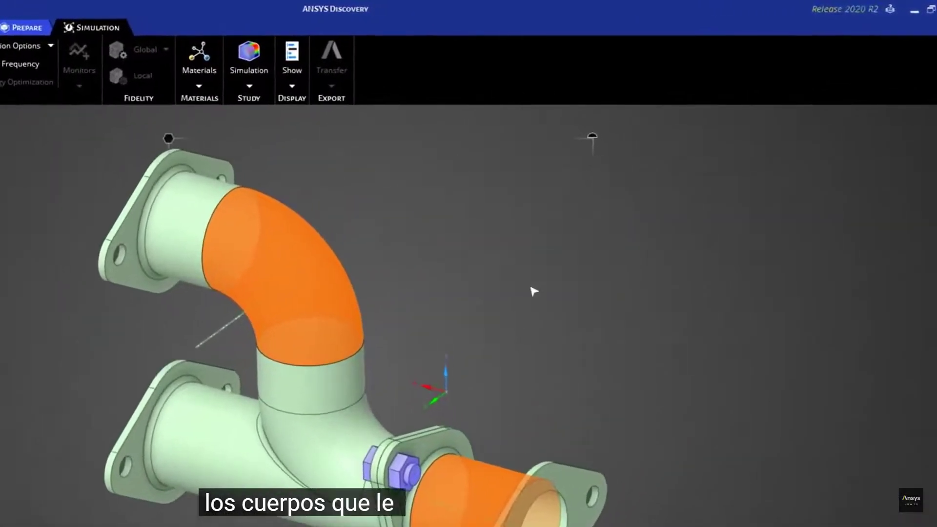
scroll(545, 277, "down", 2)
middle_click_drag(495, 336, 457, 379, "shift")
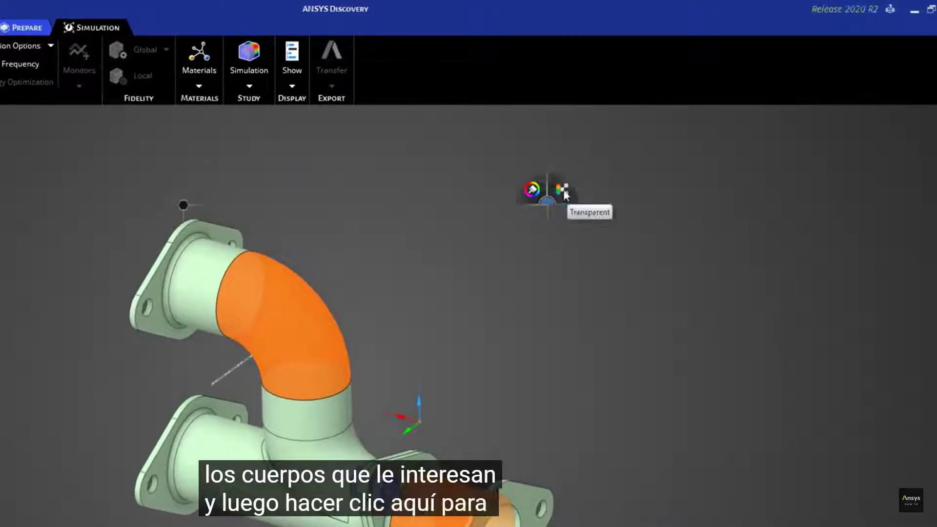
left_click(564, 194)
left_click(466, 373)
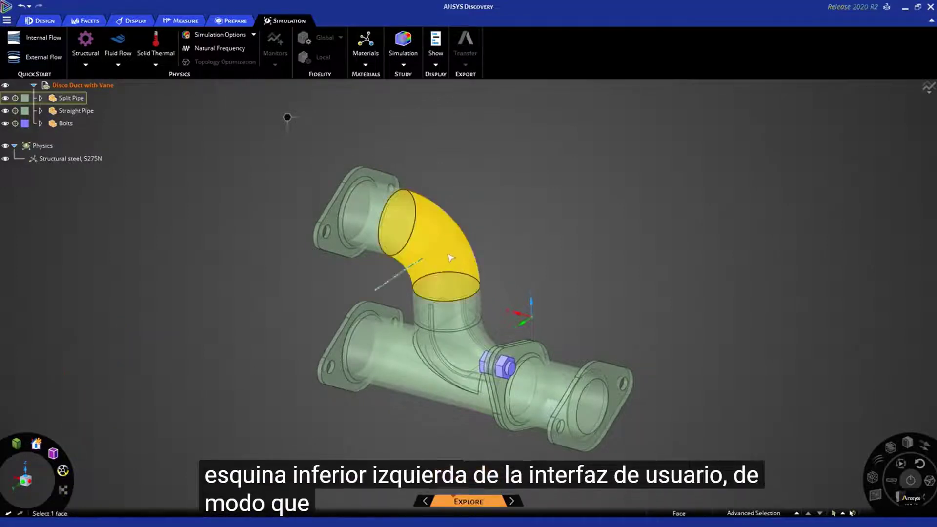
Make the split pipe and straight pipe bodies opaque again and clear the selection
left_click(425, 254)
left_click(547, 397, "ctrl")
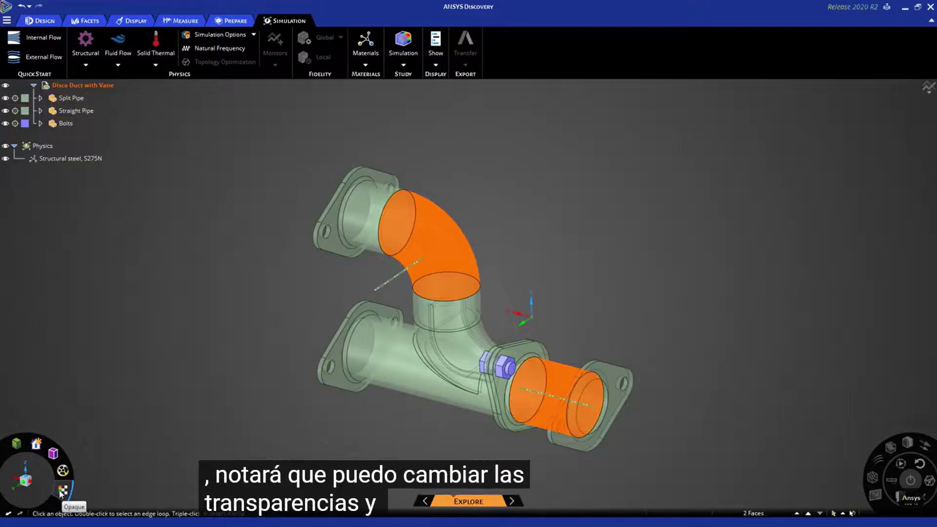
left_click(62, 491)
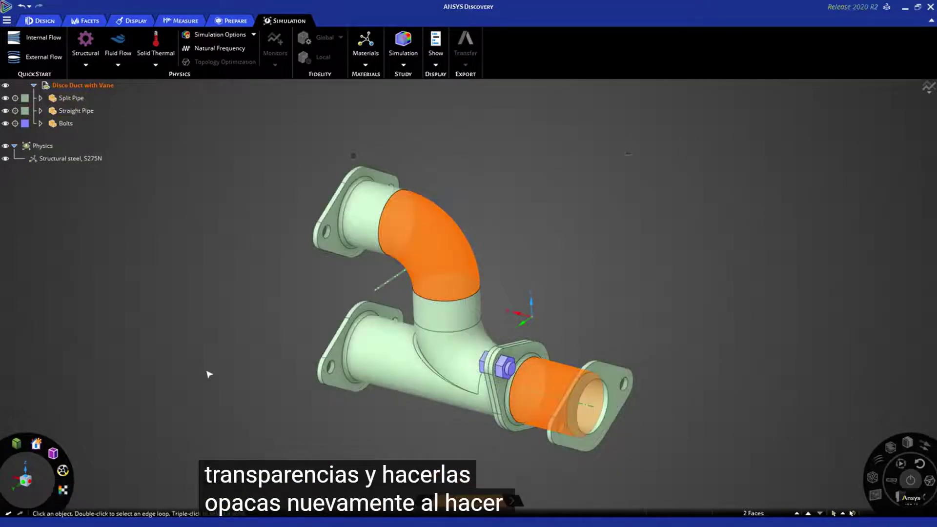
left_click(207, 373)
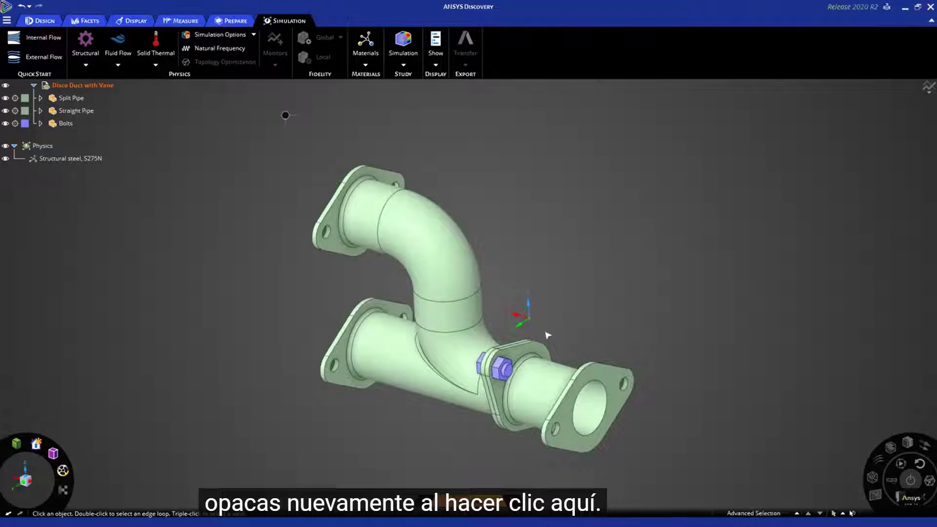
Review the flow path through the duct in a close-up cross section, returning to 3D mode when done
key("x")
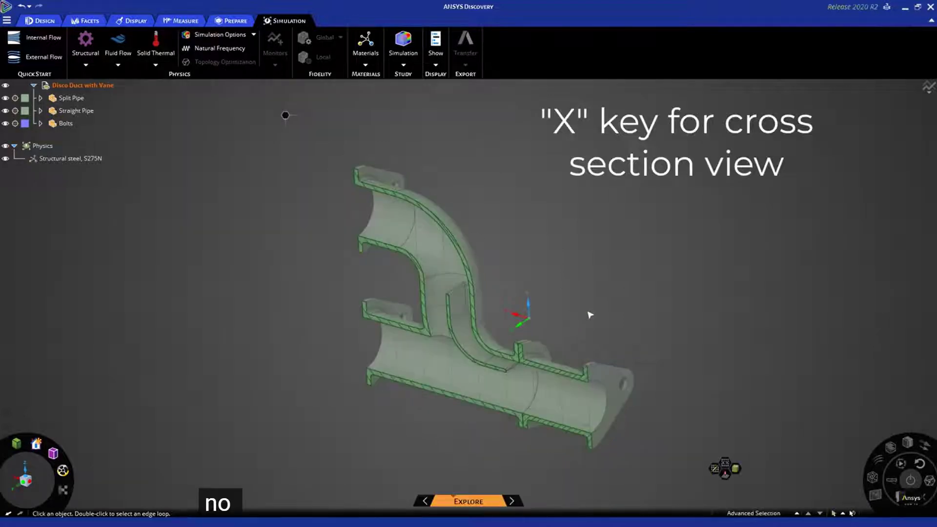
scroll(465, 371, "up", 3)
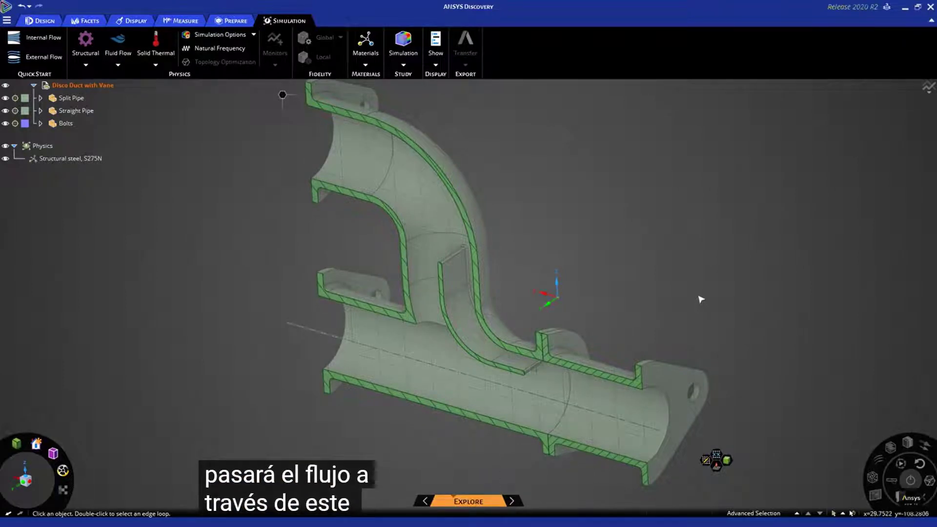
key("d")
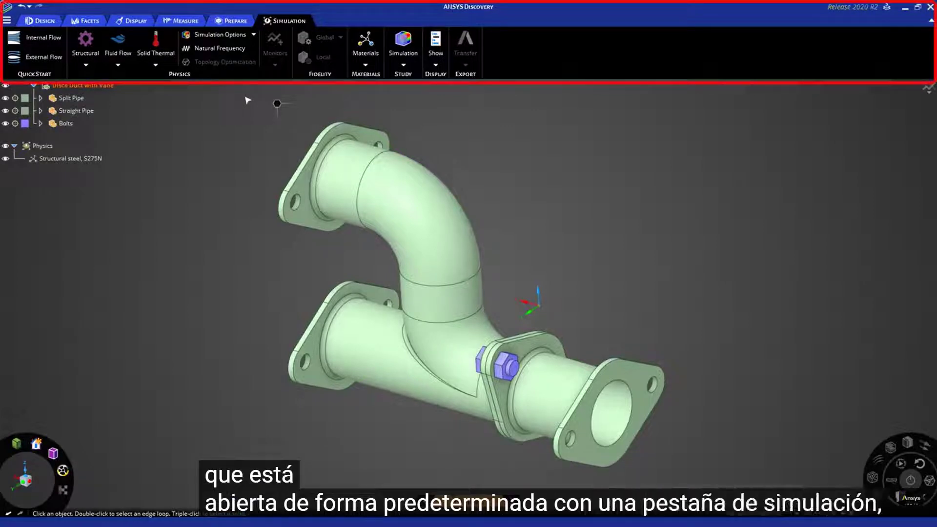
Look over the Design, Facets, Display and Measure tool sets, ending on the Prepare tools
left_click(50, 22)
left_click(87, 21)
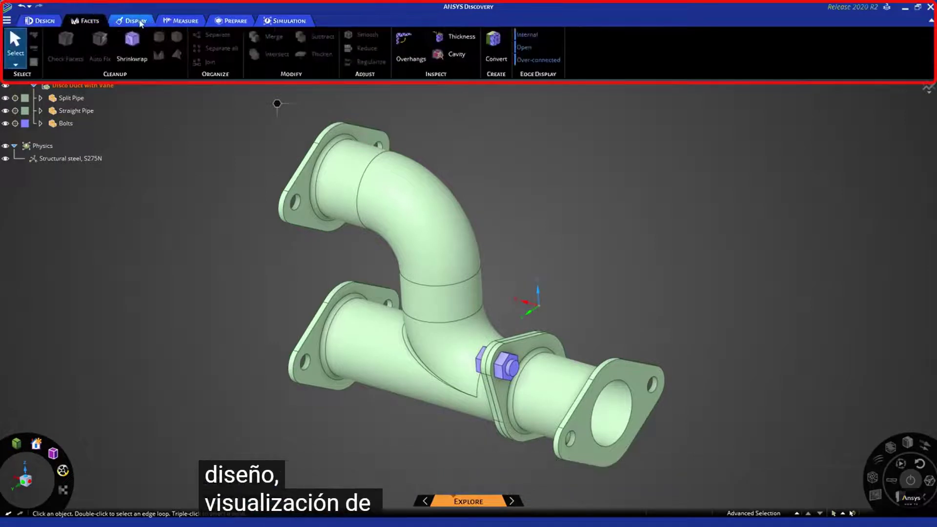
left_click(139, 21)
left_click(197, 22)
left_click(229, 22)
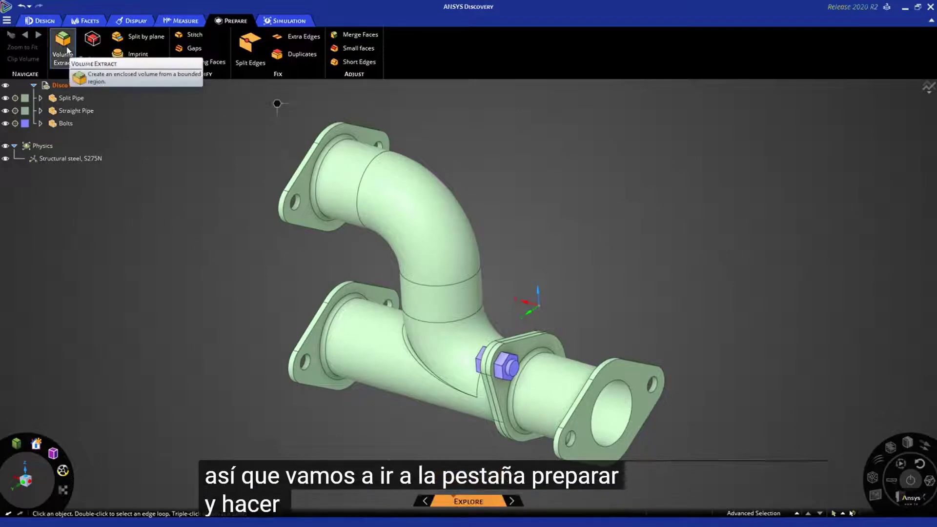
Start Volume Extract, consult its overlay help on the tool options, and dismiss the help
left_click(66, 49)
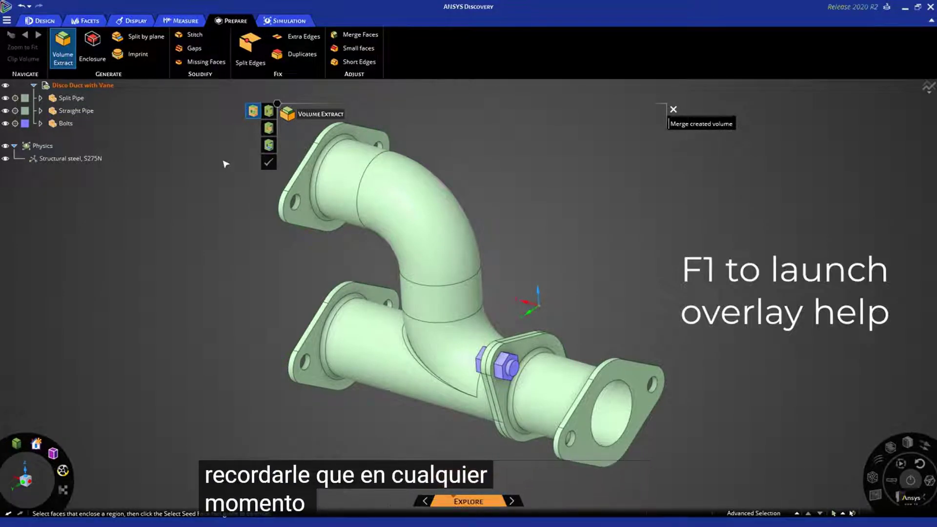
key("F1")
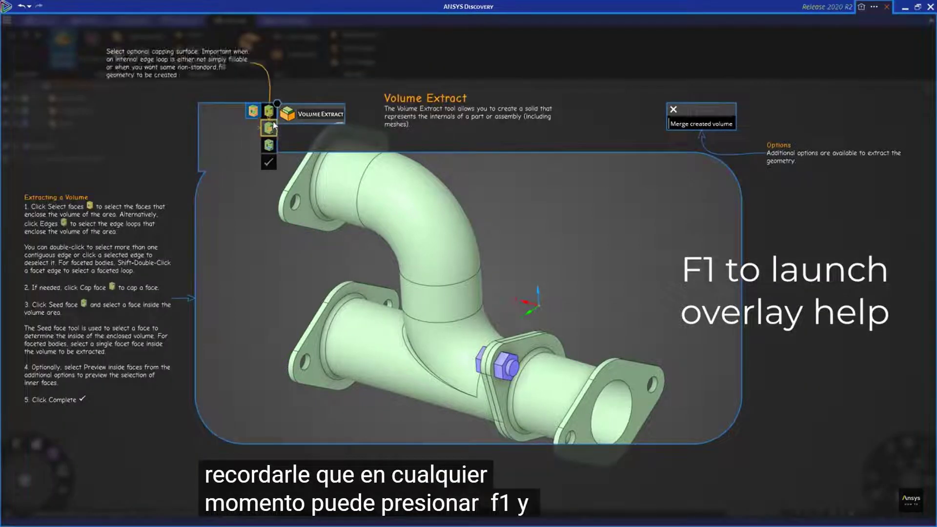
mouse_move(268, 155)
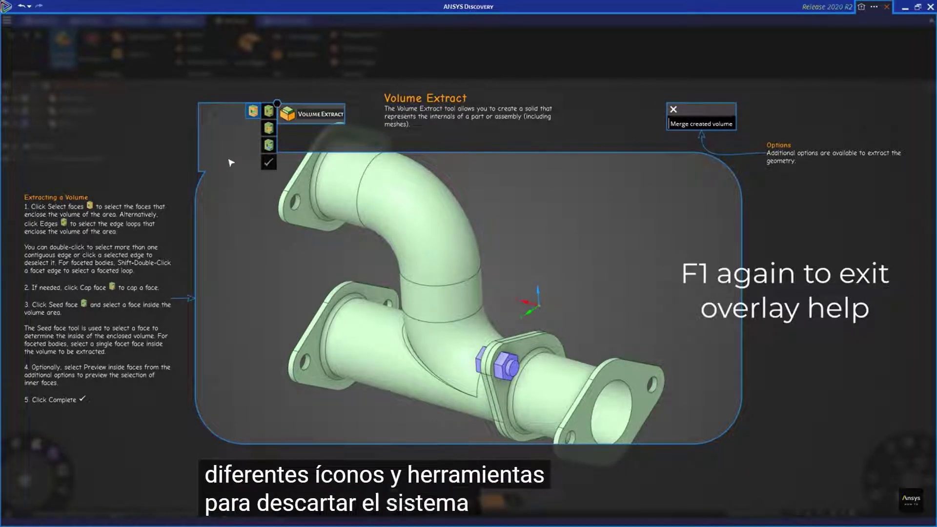
key("F1")
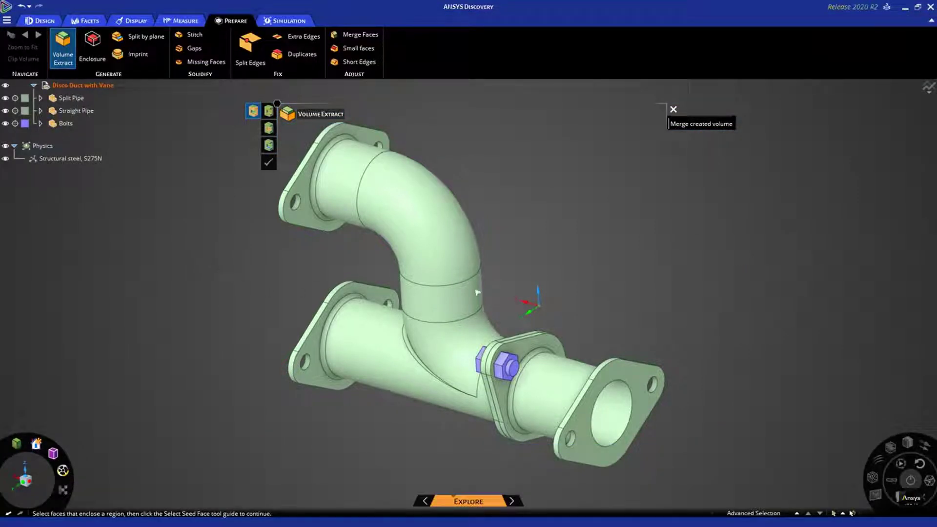
Select the flat flange faces at all three open pipe ends as the faces enclosing the fluid volume
left_click(634, 386)
middle_click_drag(634, 386, 623, 265)
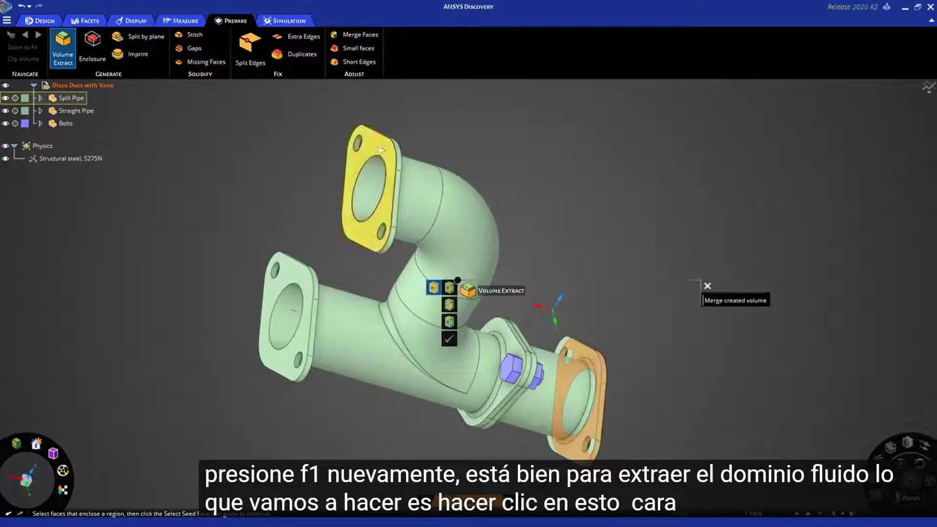
left_click(361, 161)
left_click(292, 271)
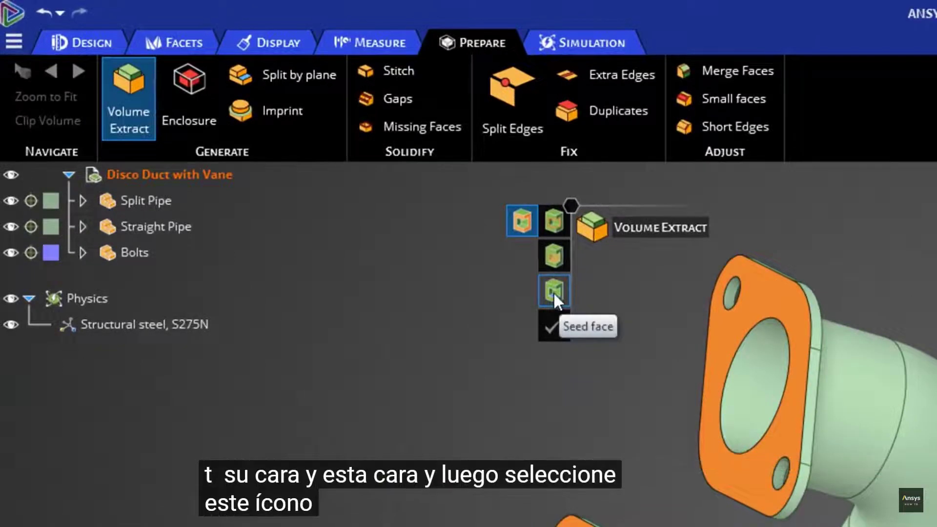
Pick the bore face inside the curved branch's opening as seed face, create the fluid volume and close Volume Extract
left_click(553, 291)
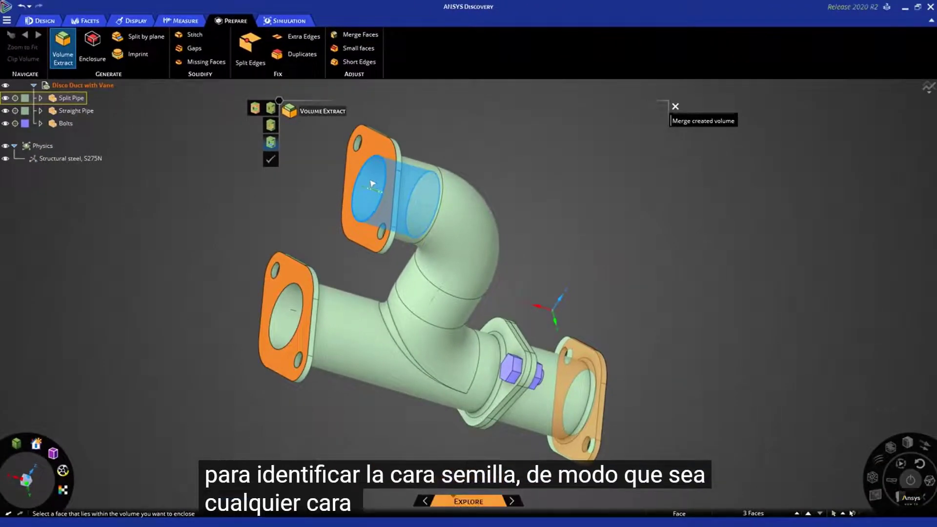
left_click(372, 183)
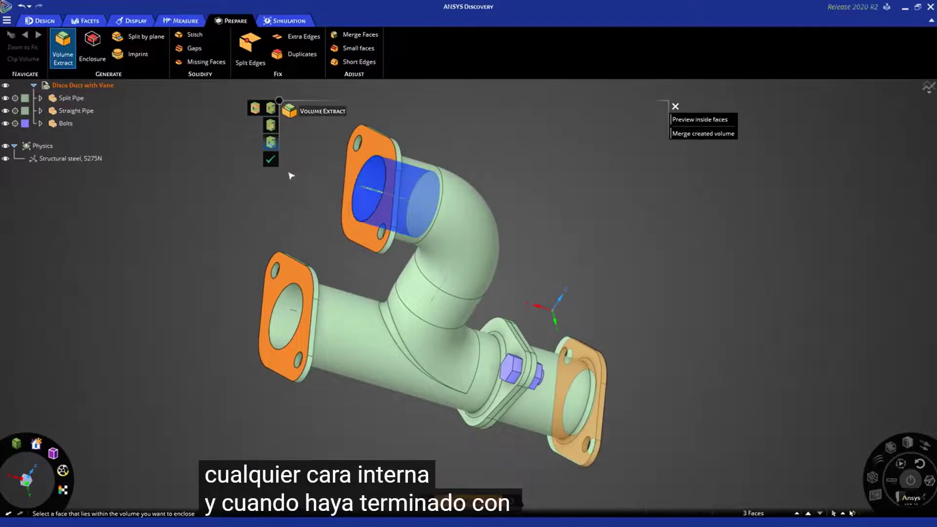
left_click(272, 159)
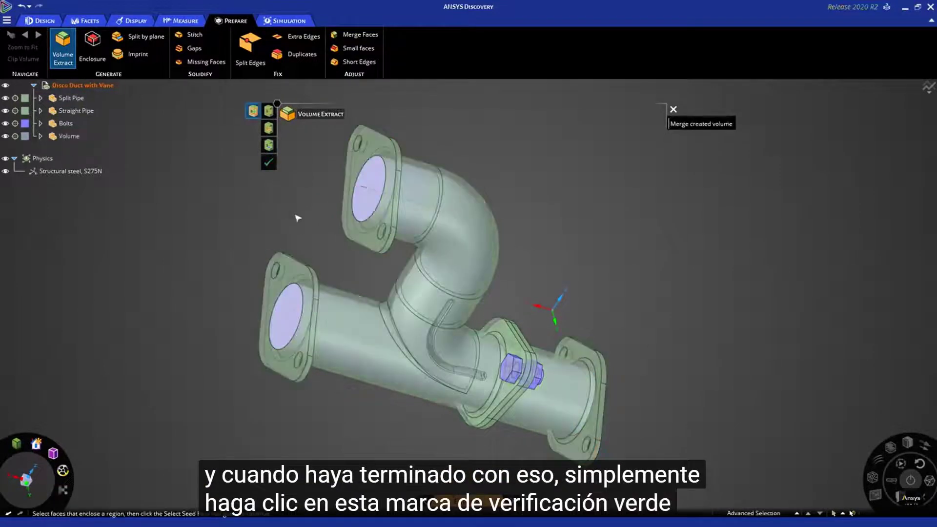
mouse_move(299, 235)
middle_mouse_down()
mouse_move(214, 209)
mouse_move(283, 226)
middle_mouse_up()
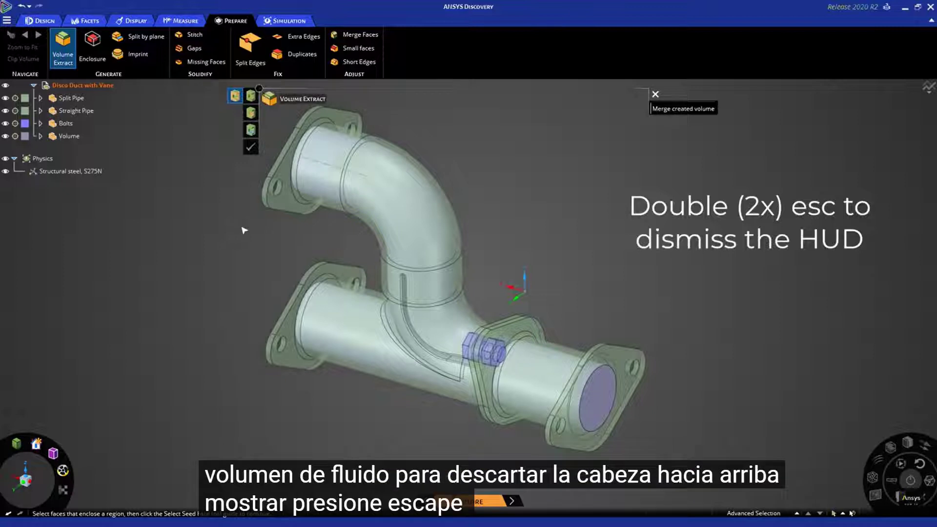
key("Escape")
key("Escape")
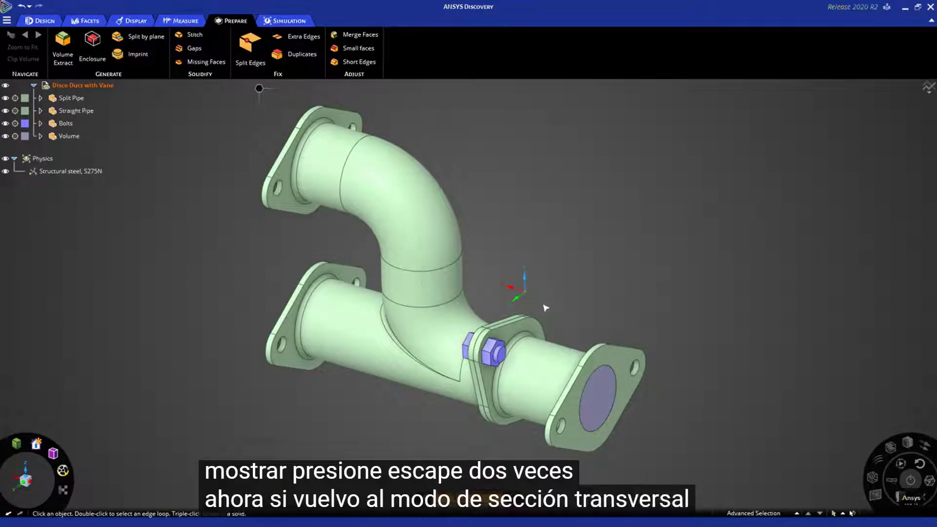
Examine the extracted fluid volume in a cross section based on the Y axis, then return to 3D mode
left_click(518, 298)
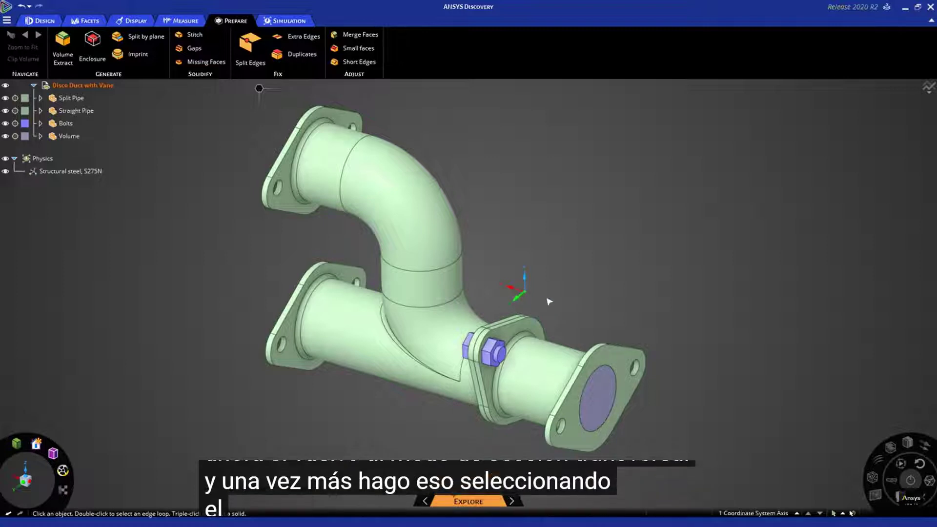
key("x")
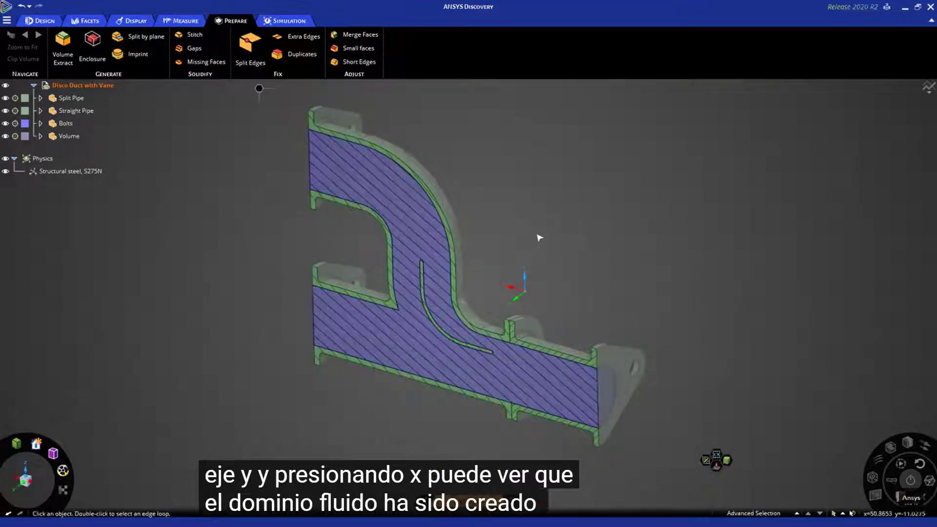
key("d")
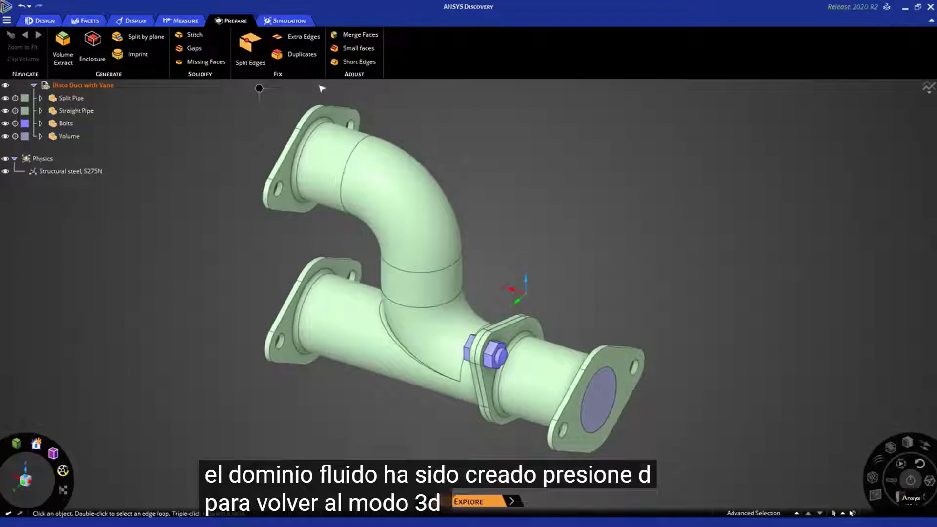
Add a fluid flow inlet with a velocity of 1 m/s on the fluid face at the curved branch's open end
left_click(291, 21)
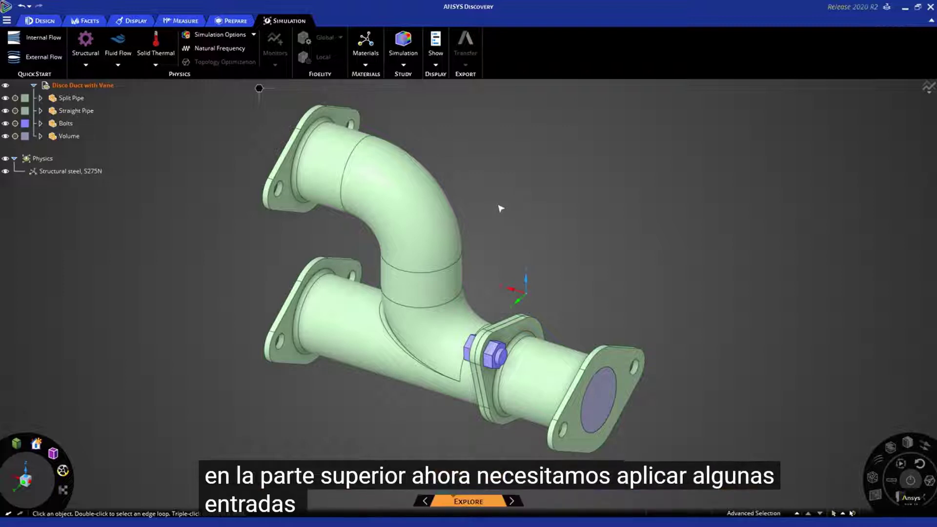
middle_click_drag(496, 202, 517, 229)
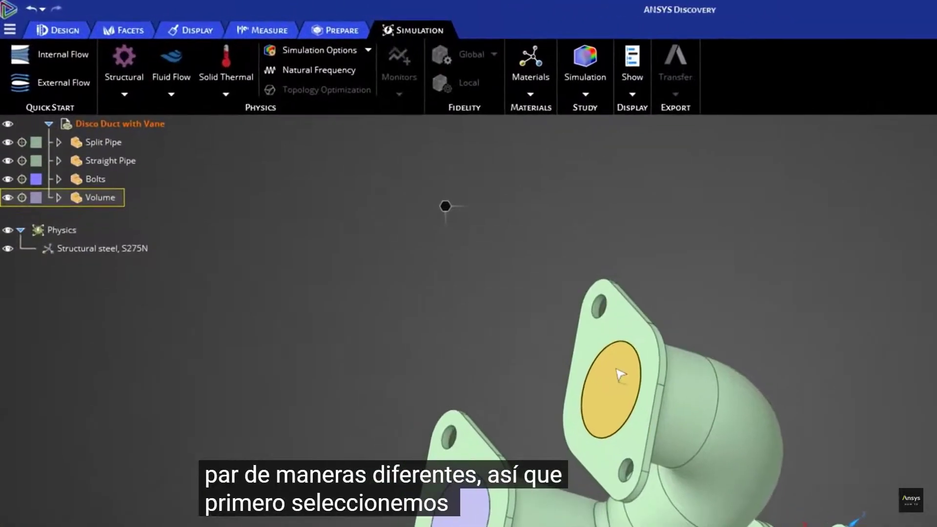
left_click(430, 258)
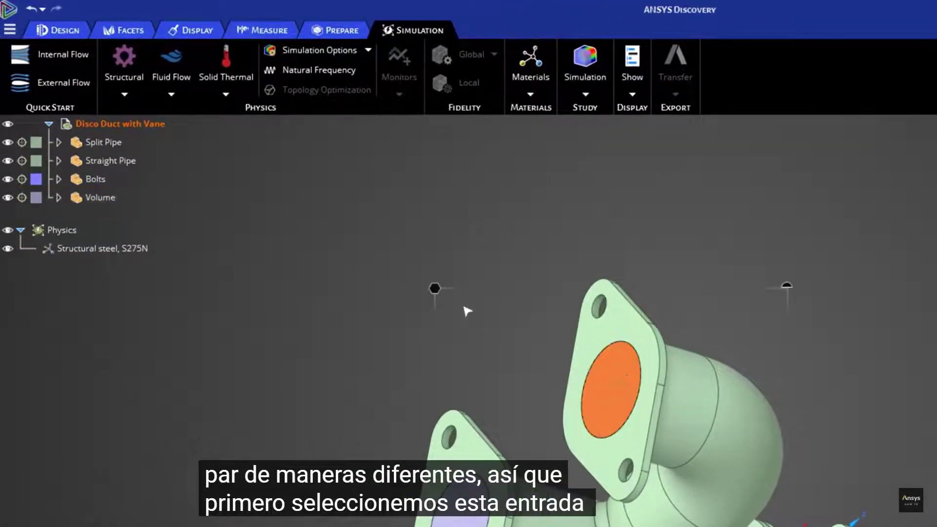
right_click(441, 291)
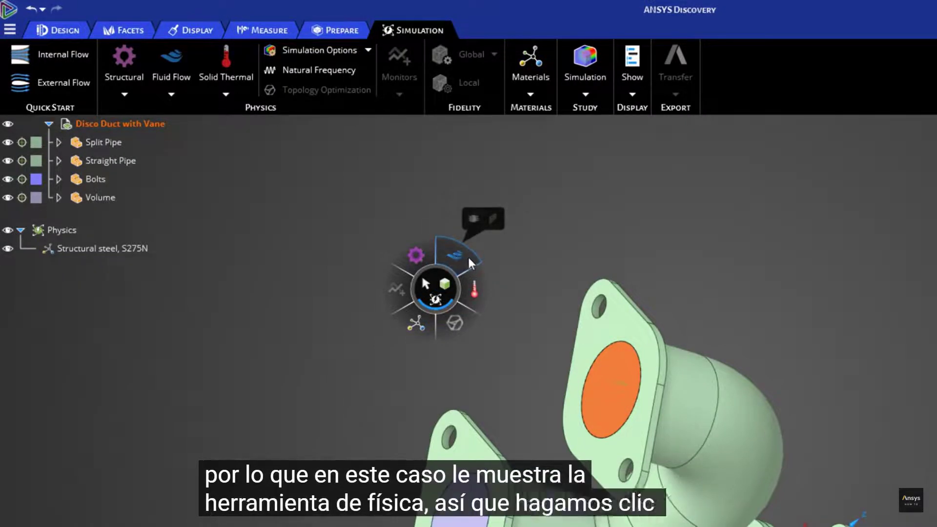
left_click(473, 218)
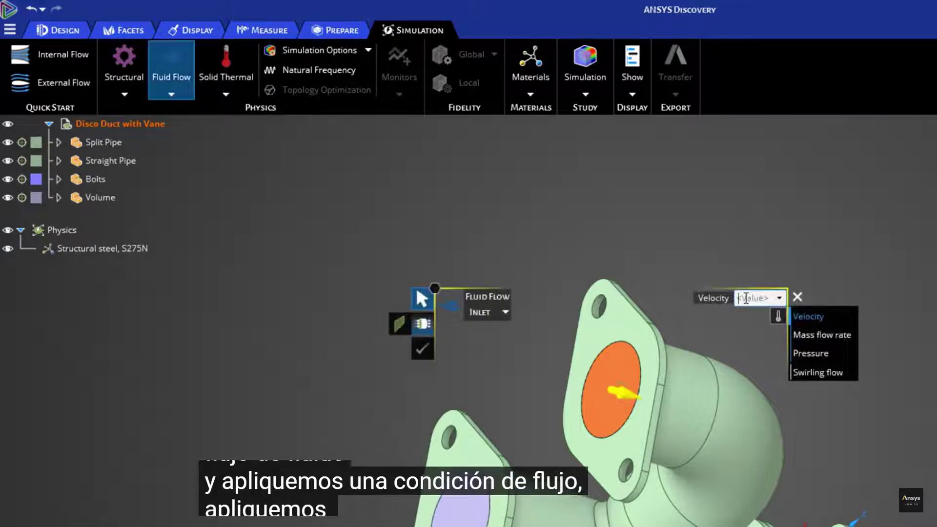
type("1")
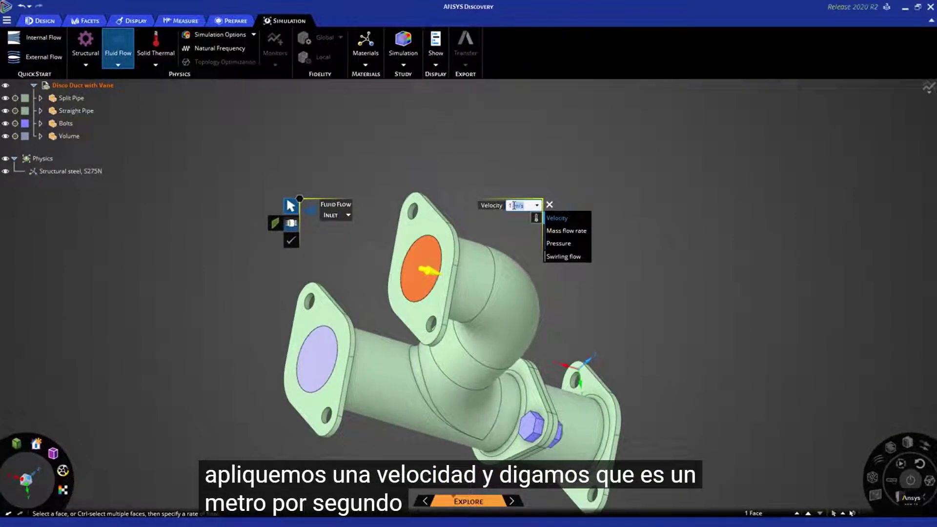
key("Return")
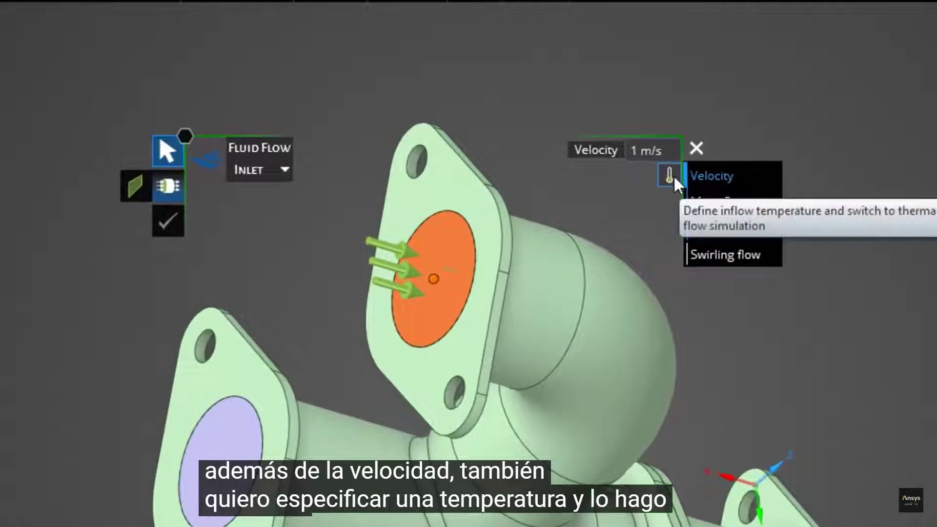
Define an inflow temperature of 25 °C for the curved branch's inlet
left_click(672, 176)
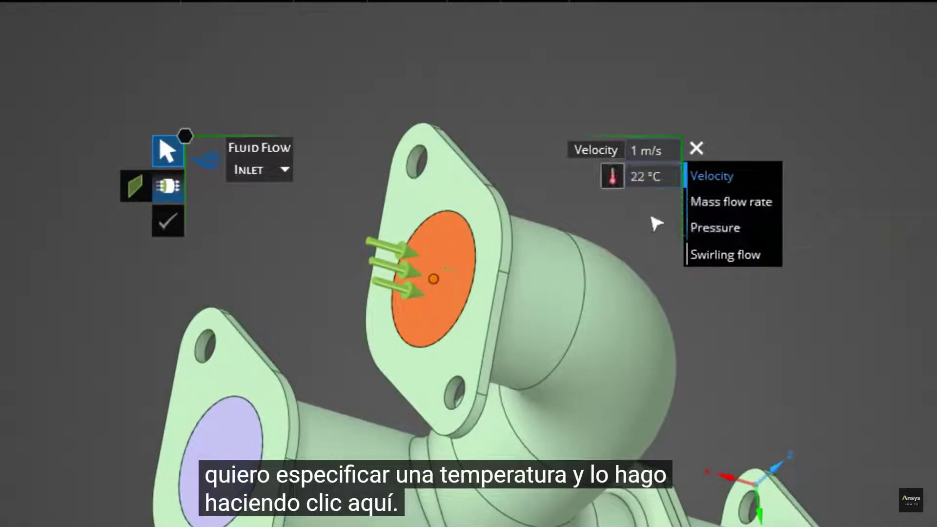
left_click(640, 177)
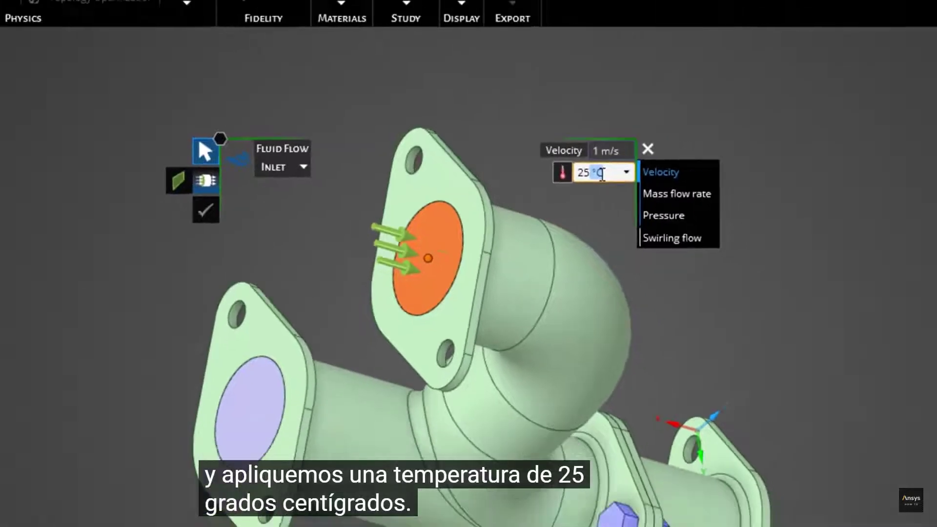
key("Tab")
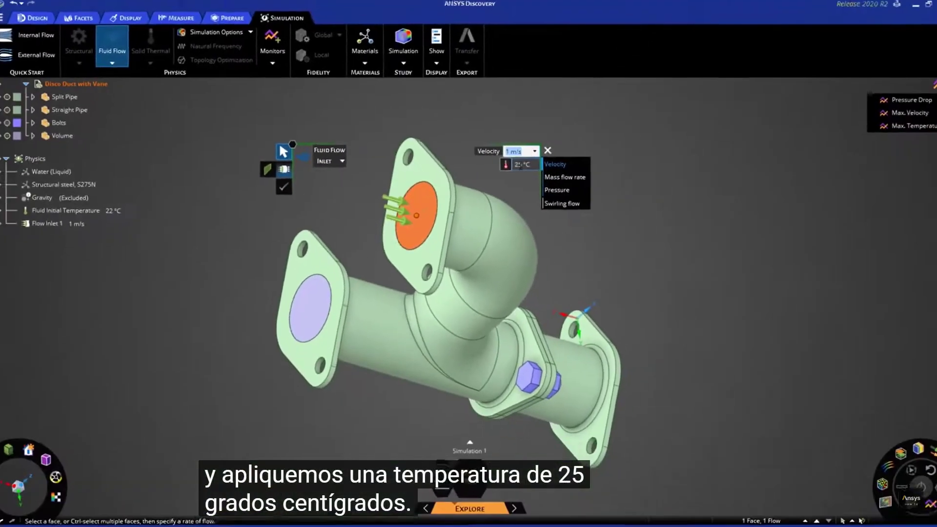
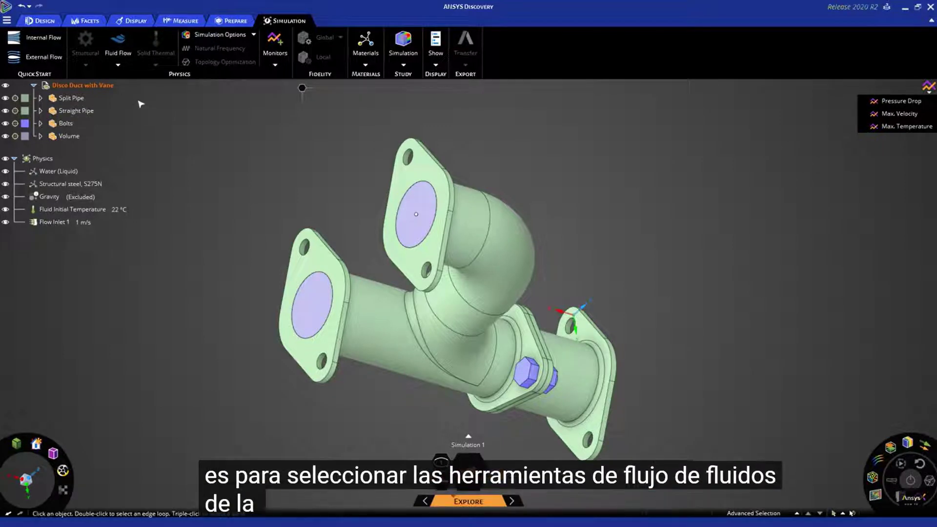
Add a second flow inlet on the lower pipe's fluid face beside the curved branch, with 1 m/s velocity and 50 °C
left_click(132, 55)
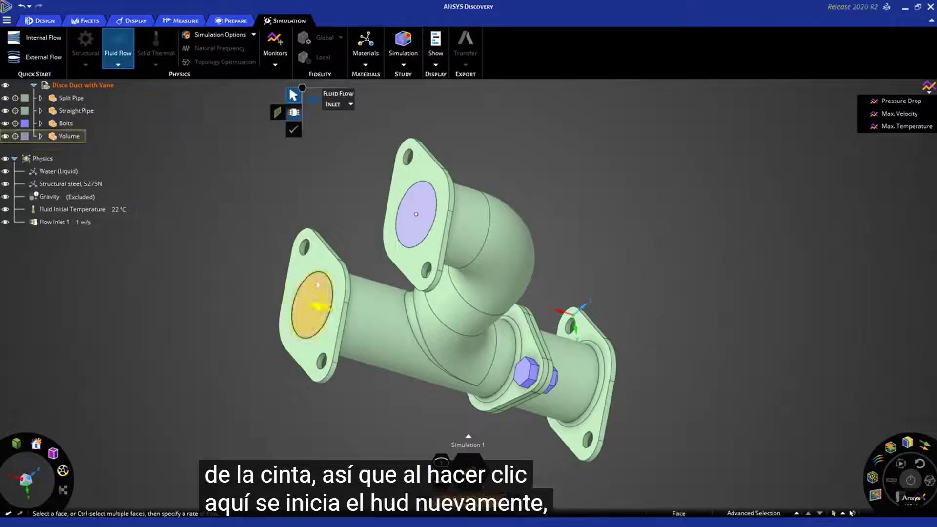
left_click(318, 285)
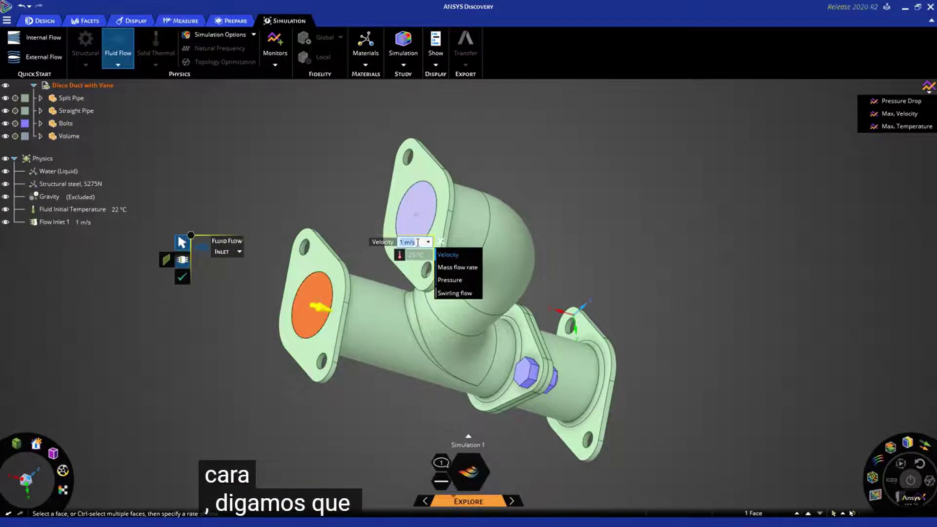
key("Tab")
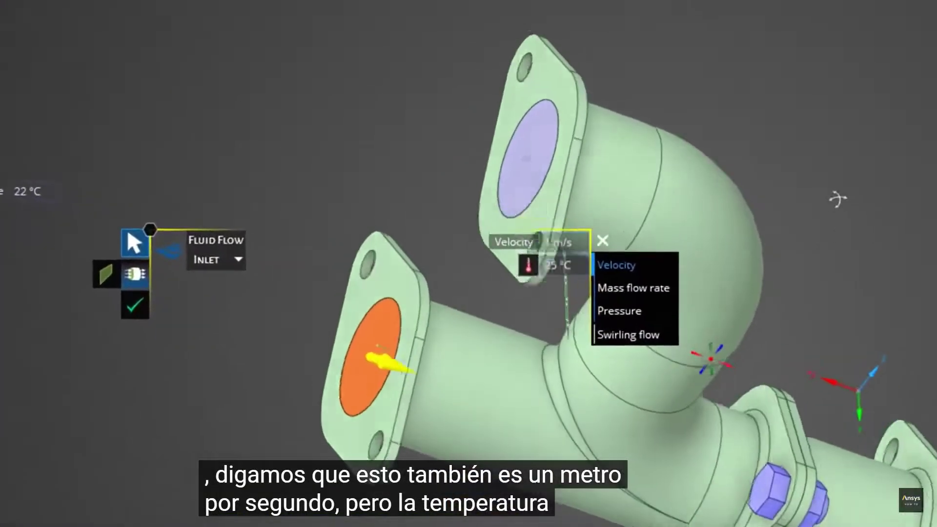
middle_click_drag(720, 241, 580, 237)
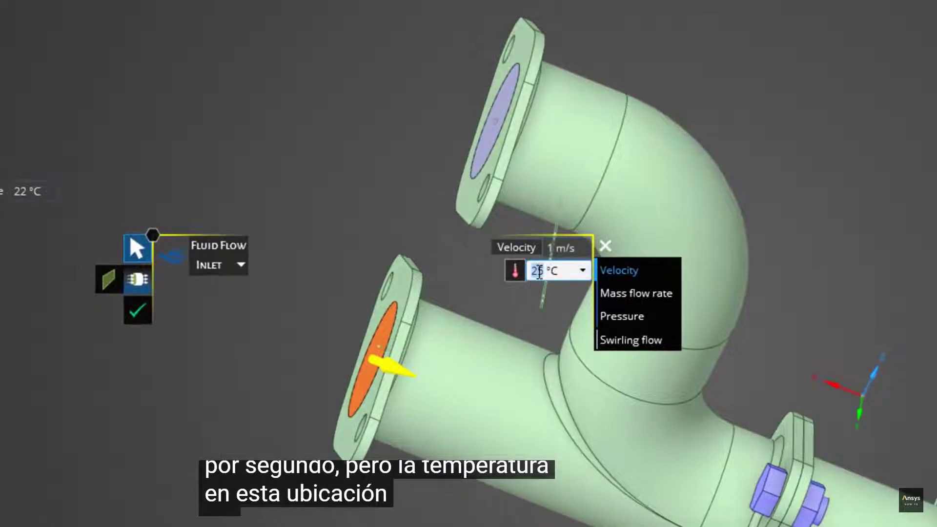
type("50")
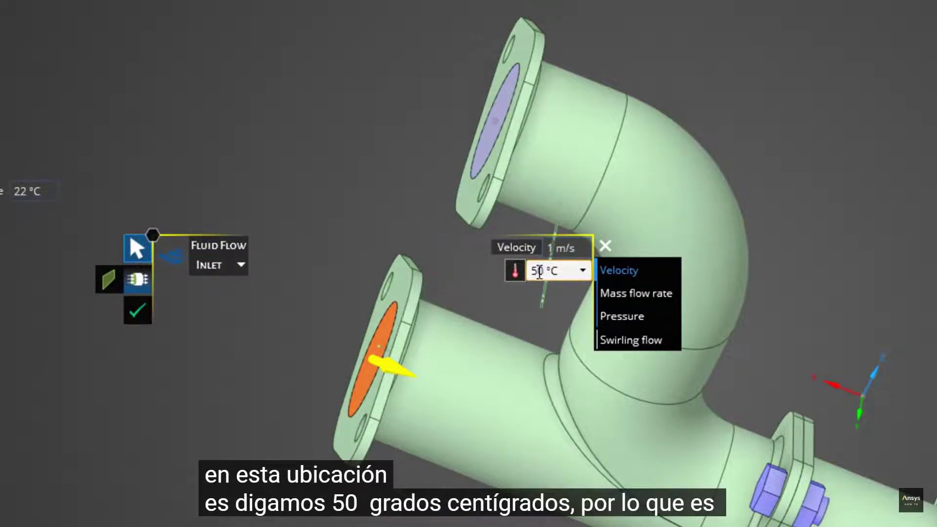
key("Tab")
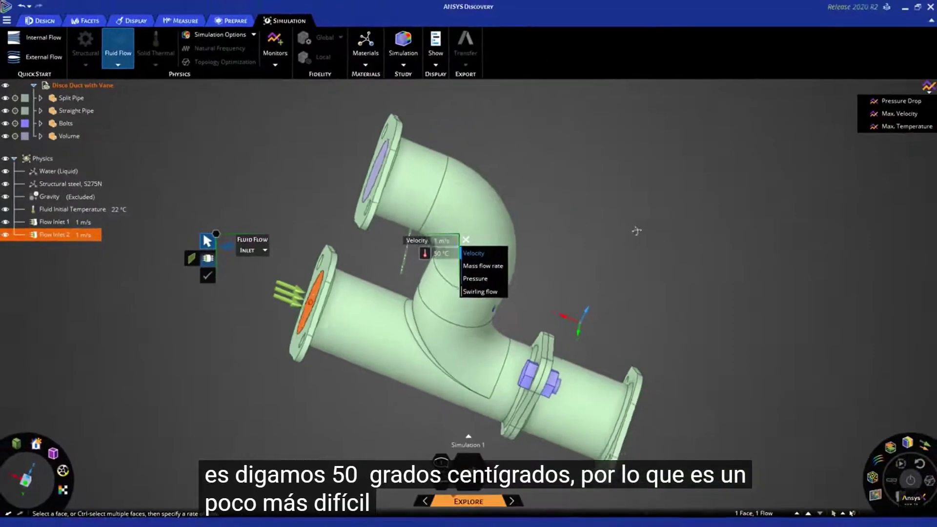
Add a 0 Pa pressure outlet on the fluid face beyond the bolted flange and close the Fluid Flow tool
middle_click_drag(853, 243, 808, 164)
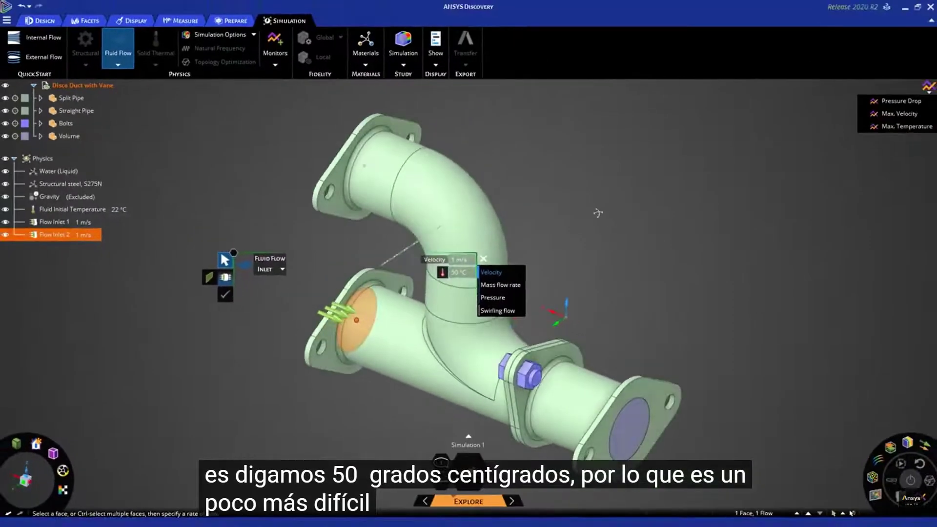
middle_click_drag(732, 422, 732, 393, "ctrl")
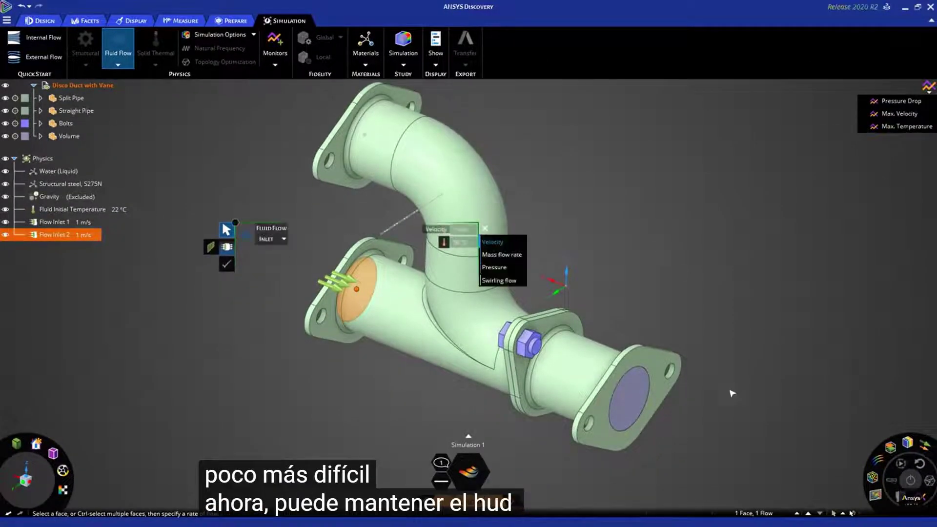
left_click(640, 393)
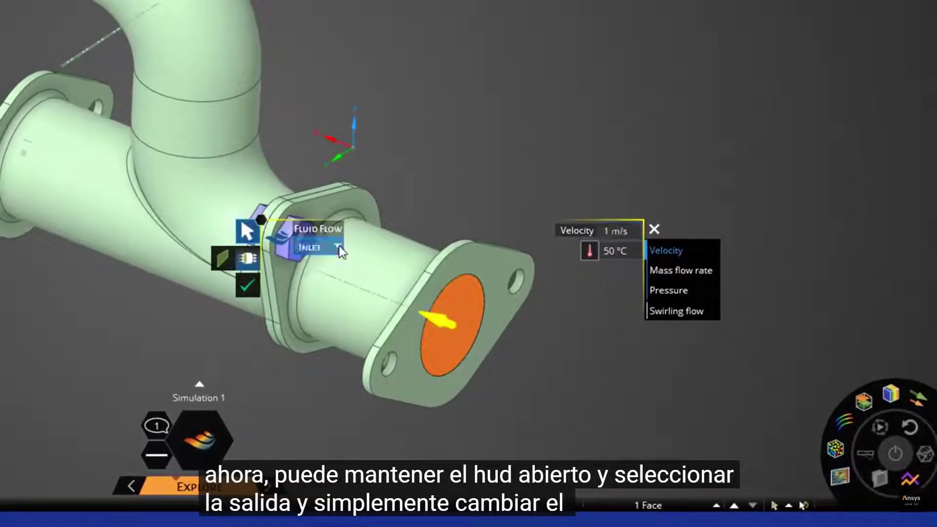
left_click(339, 245)
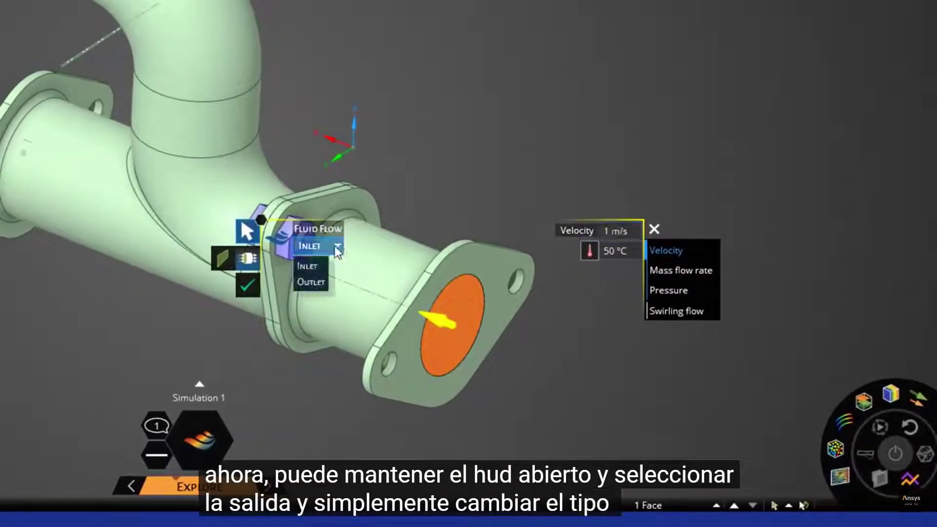
left_click(311, 282)
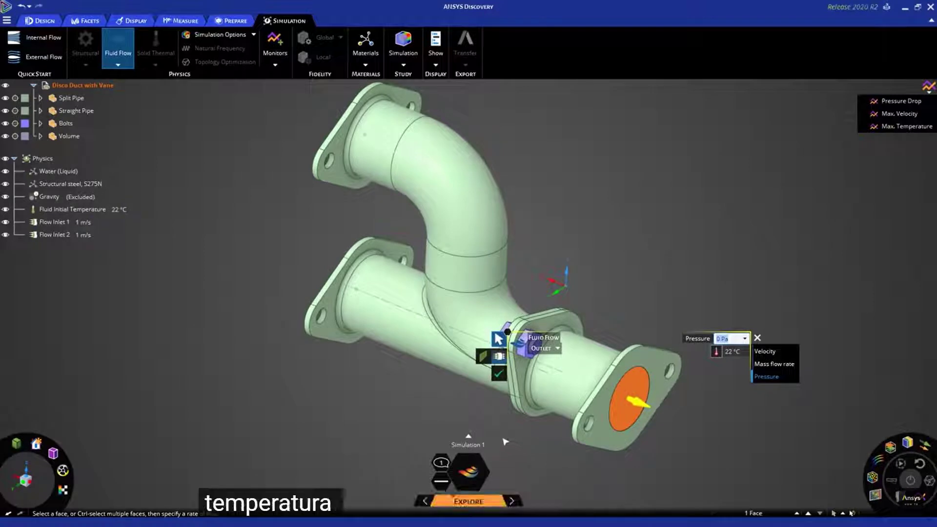
left_click(498, 374)
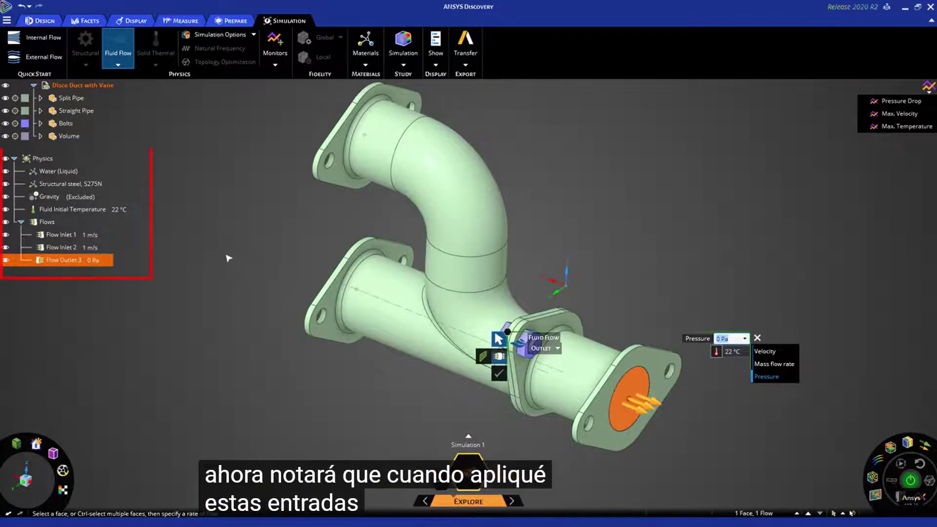
key("Escape")
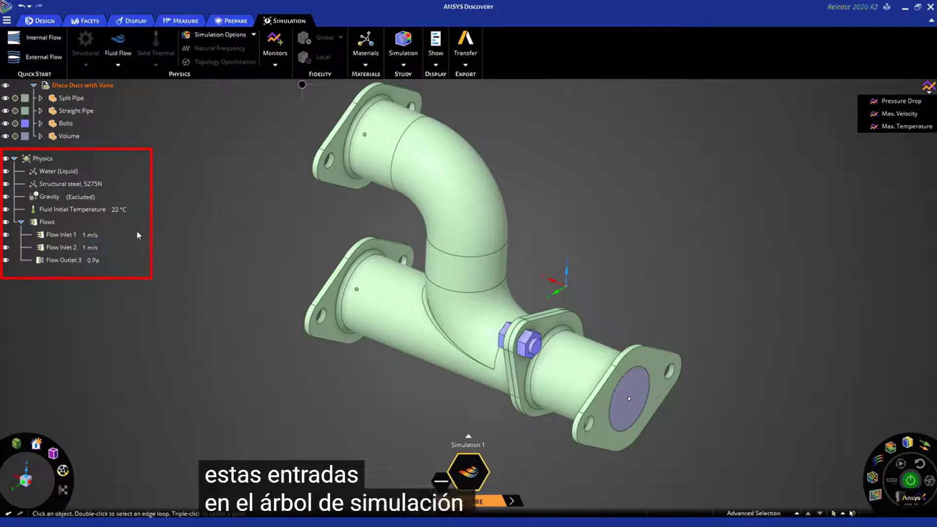
Review the flow inlets and the Water (Liquid) material assignment in the Physics tree, locating each on the duct
left_click(67, 248)
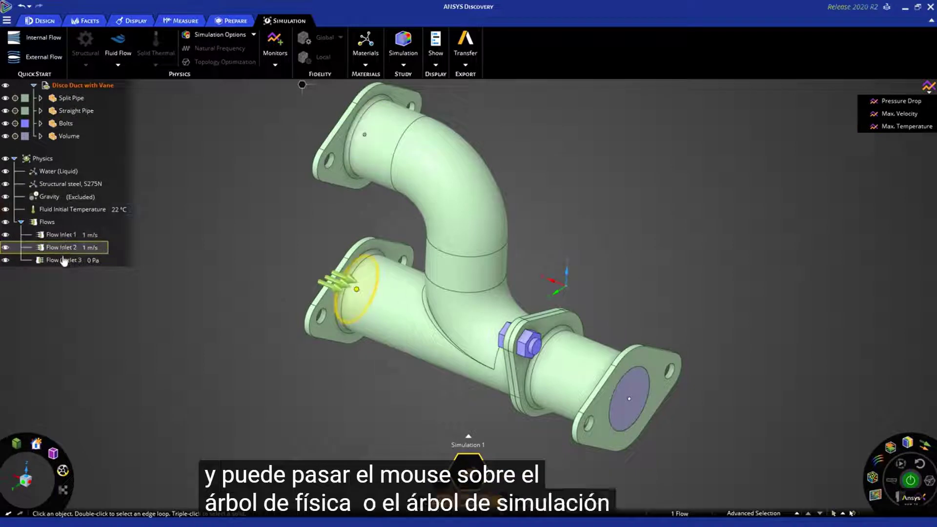
left_click(63, 236)
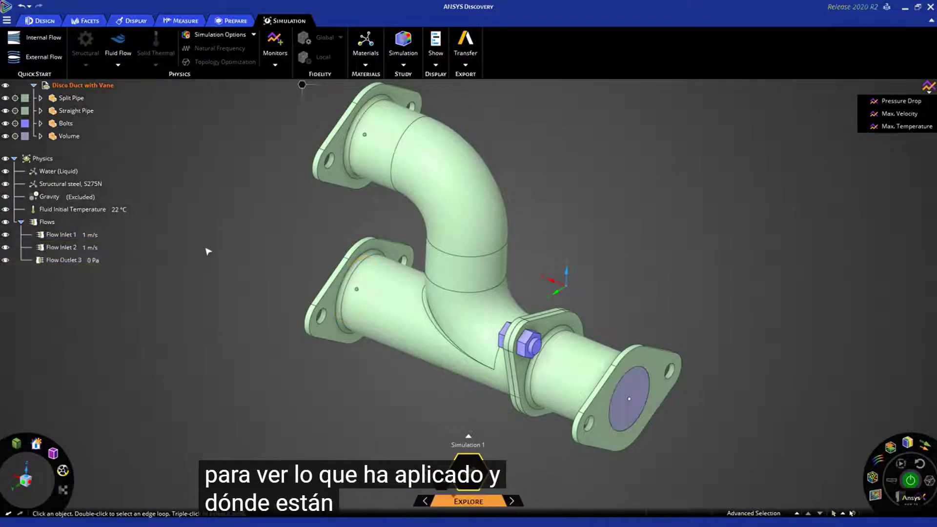
left_click(54, 173)
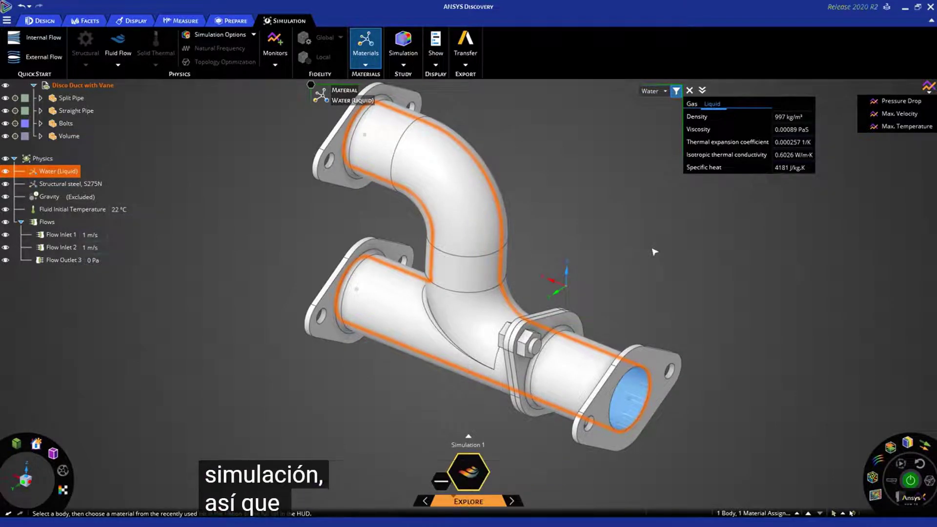
key("Escape")
key("Escape")
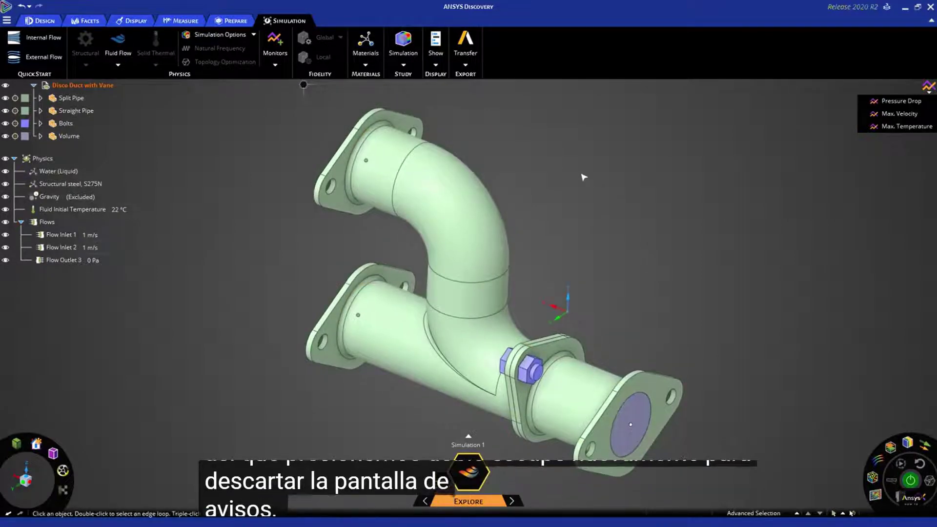
middle_click_drag(584, 228, 577, 221)
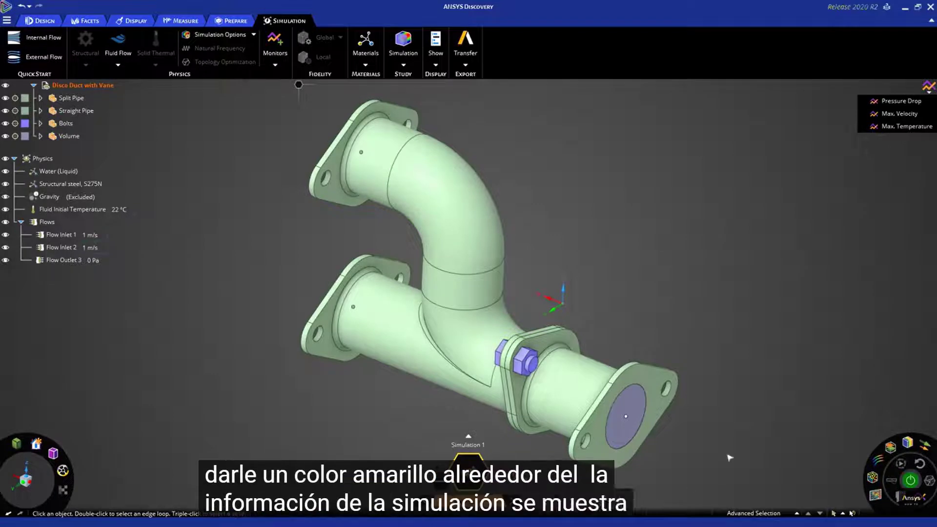
Start the simulation and make the Split Pipe and Straight Pipe bodies transparent to expose the flow inside
left_click(911, 481)
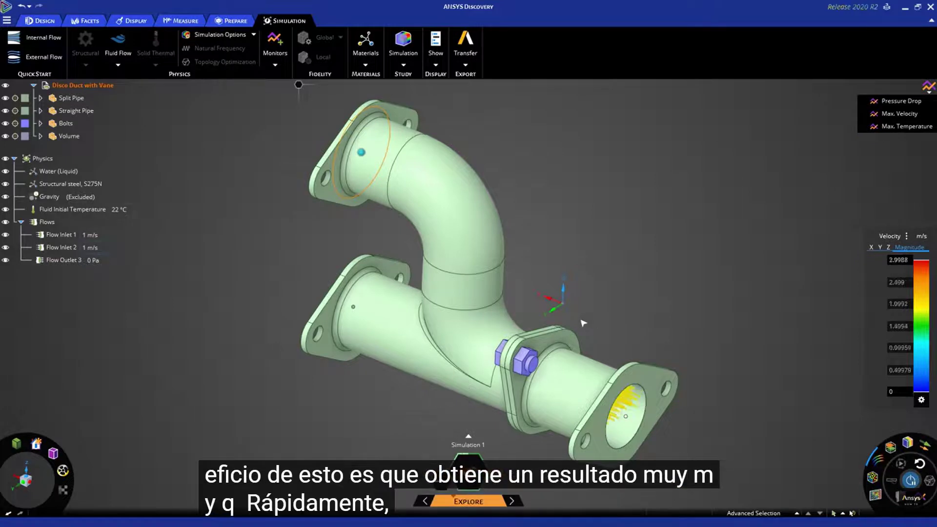
left_click(491, 234)
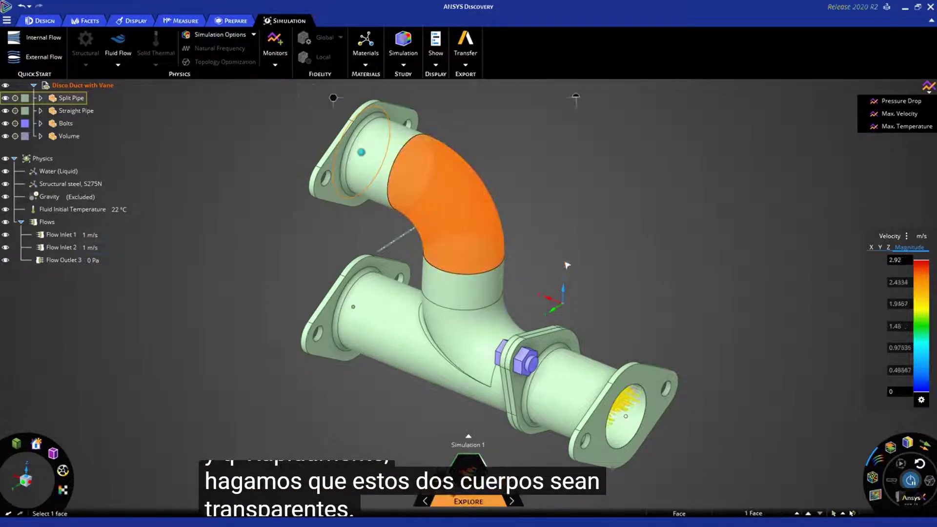
left_click(570, 385, "ctrl")
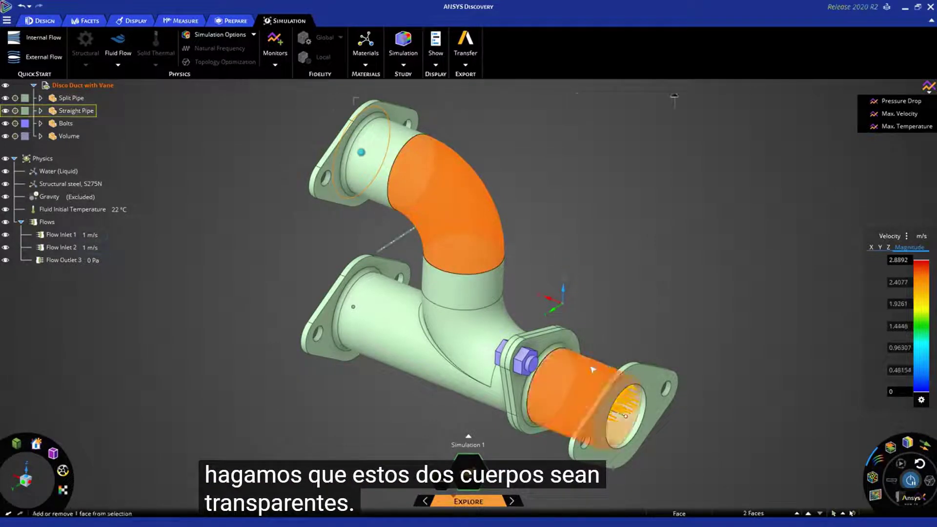
left_click(686, 87)
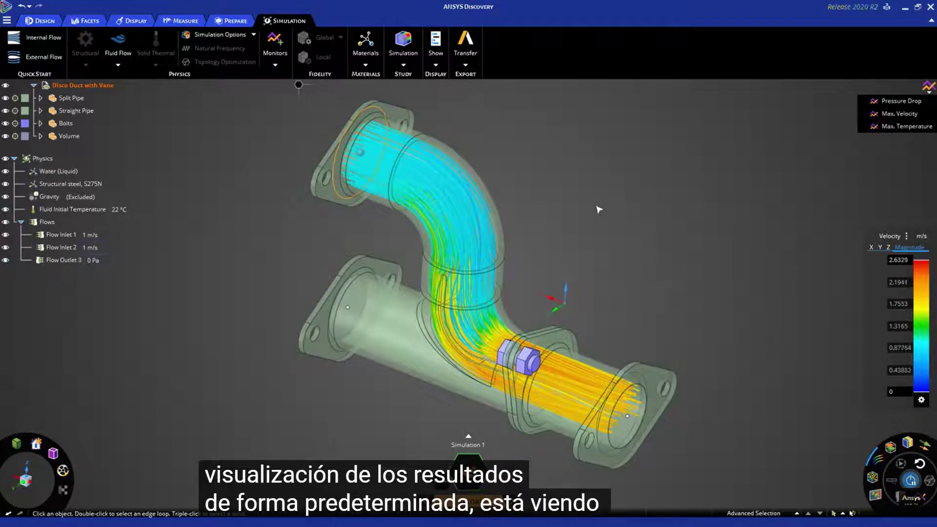
Replace the streamlines with velocity contours on all faces and set their surface display priority to Outer
mouse_move(878, 460)
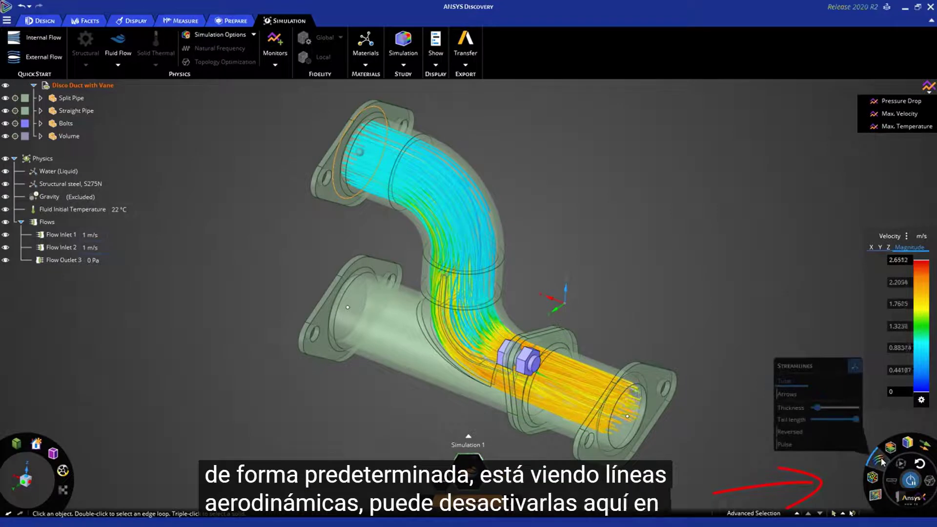
left_click(881, 460)
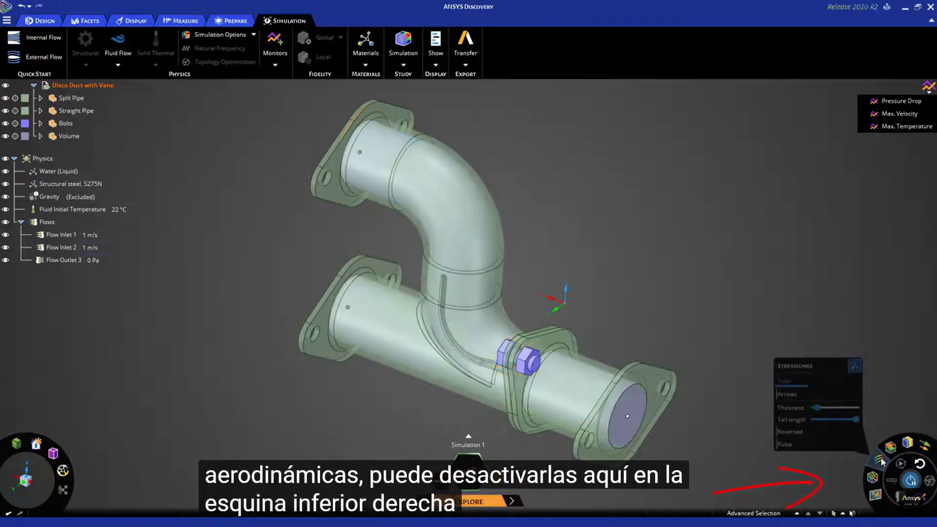
left_click(909, 445)
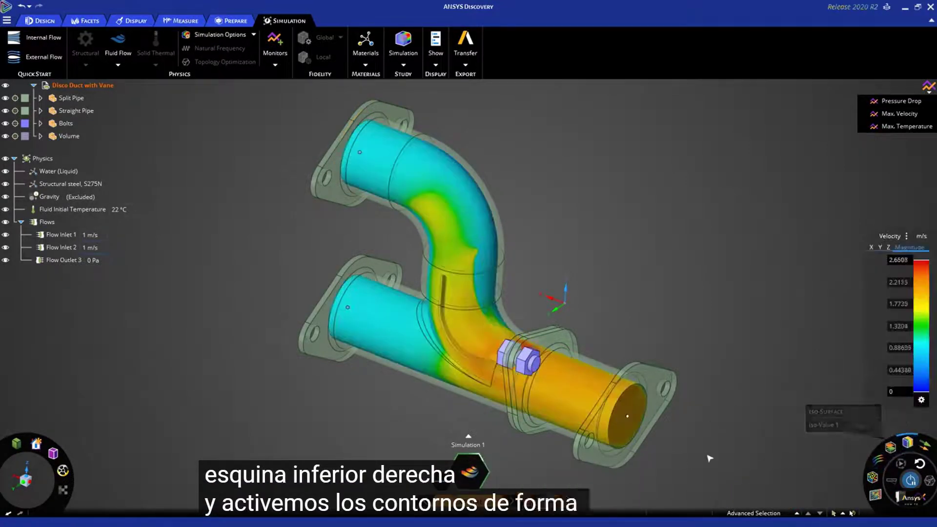
mouse_move(710, 450)
middle_mouse_down()
mouse_move(754, 414)
mouse_move(703, 448)
middle_mouse_up()
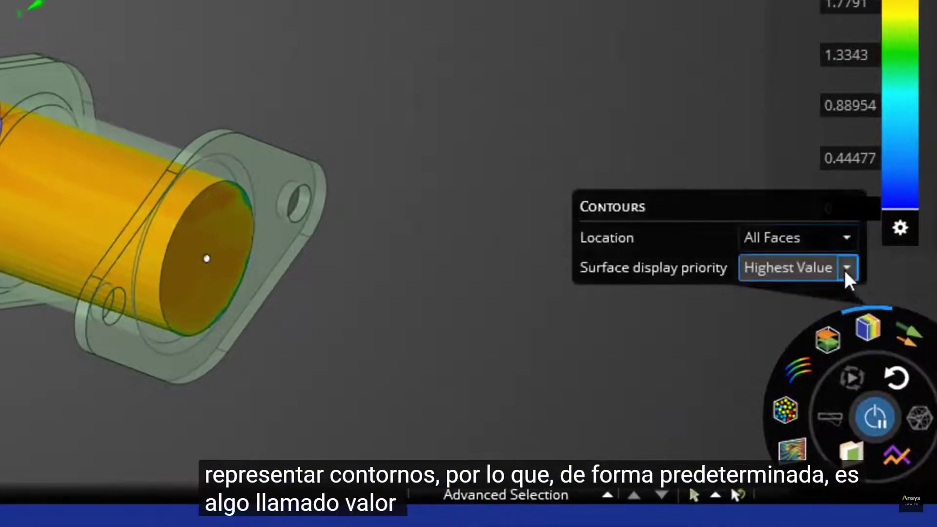
left_click(847, 266)
left_click(841, 262)
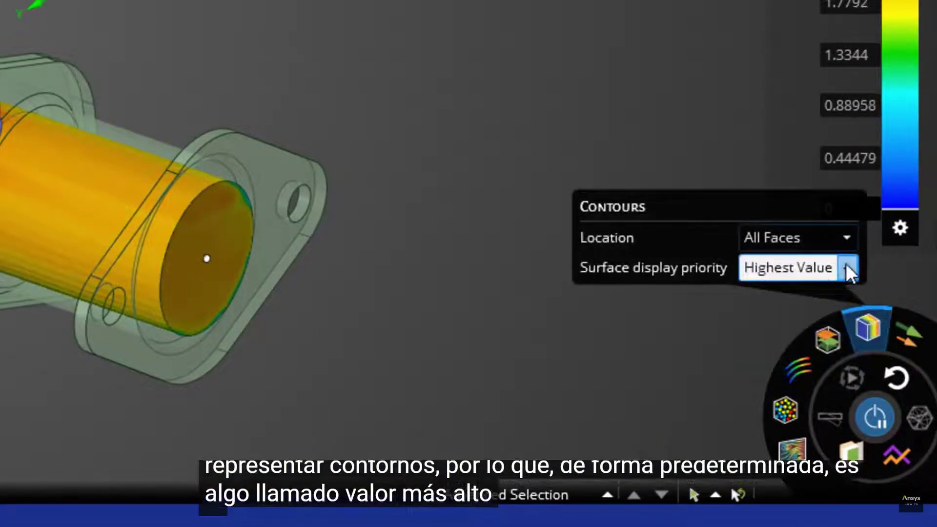
left_click(847, 268)
left_click(767, 296)
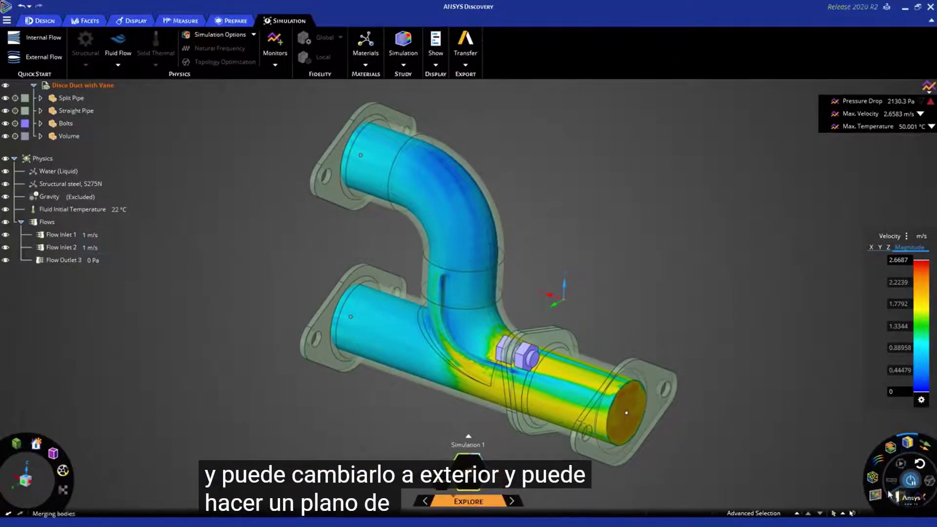
Create a lengthwise section plane through the duct and show a LIC velocity plot on it instead of the contours
left_click(887, 492)
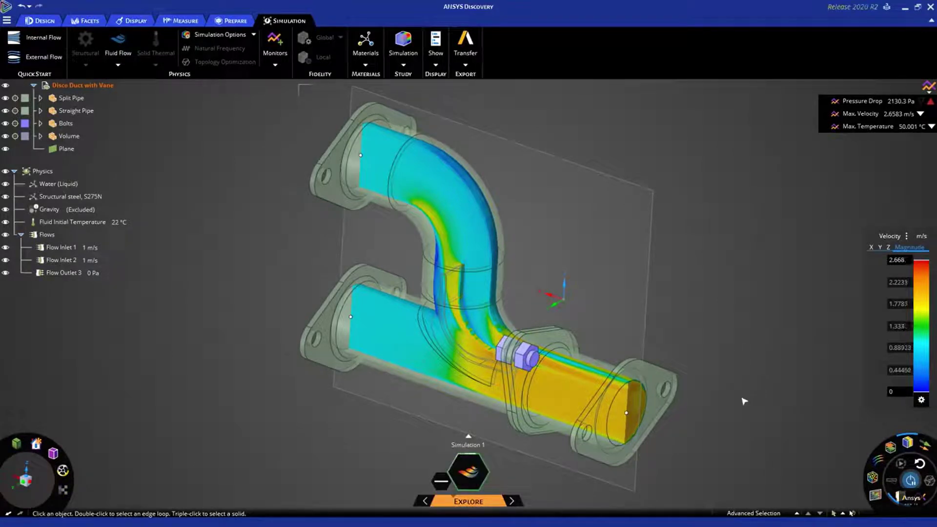
mouse_move(722, 434)
middle_mouse_down()
mouse_move(745, 402)
mouse_move(726, 425)
middle_mouse_up()
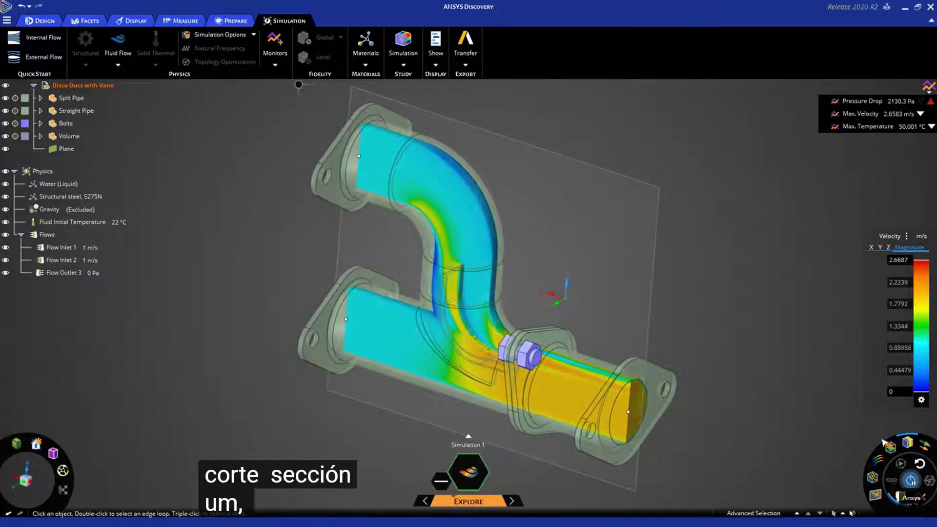
left_click(876, 495)
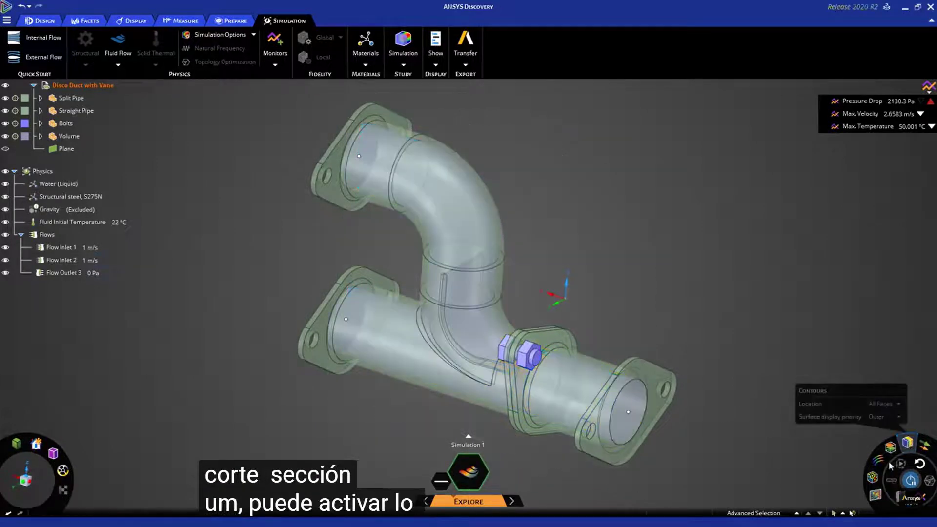
left_click(876, 495)
middle_click_drag(708, 347, 680, 288)
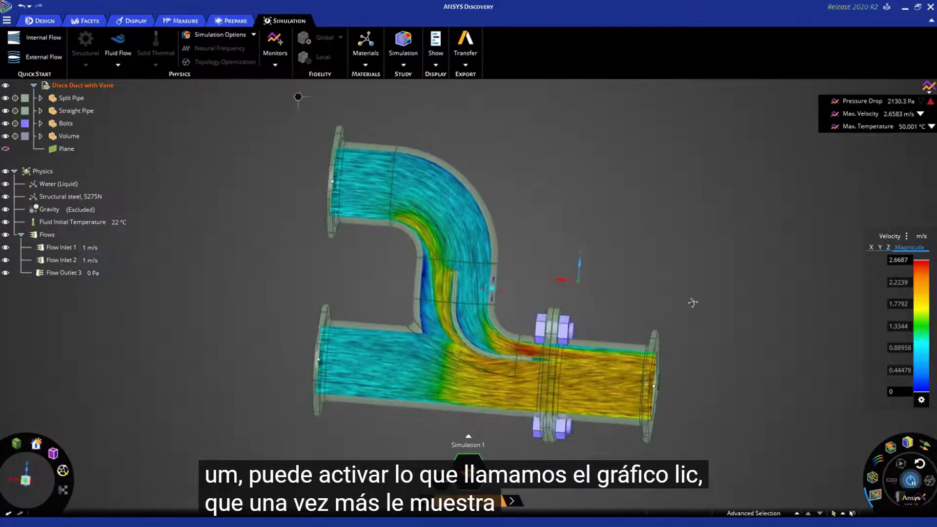
scroll(535, 318, "up", 2)
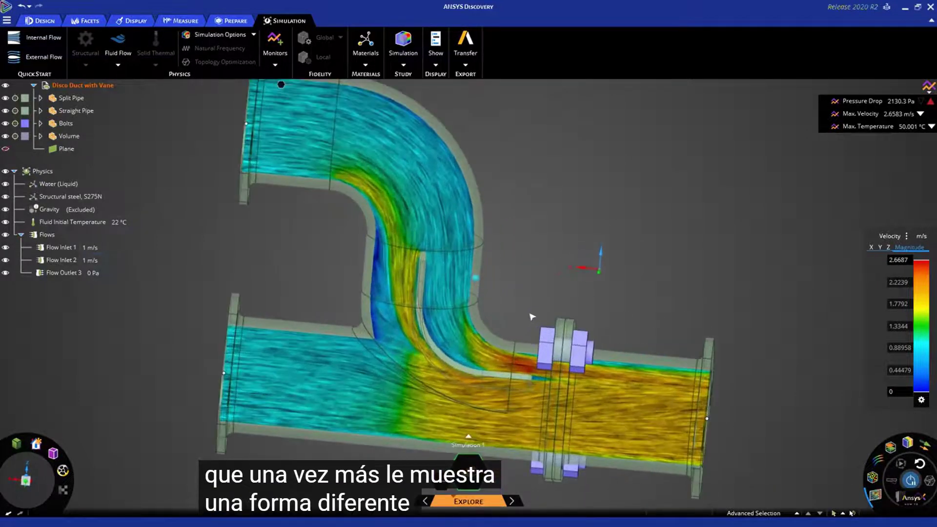
middle_click_drag(533, 317, 518, 309)
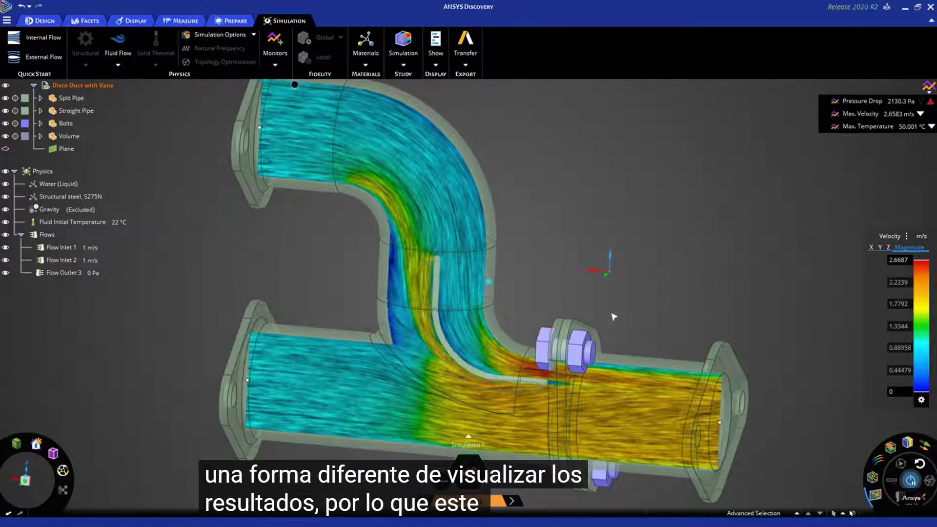
scroll(614, 317, "down", 2)
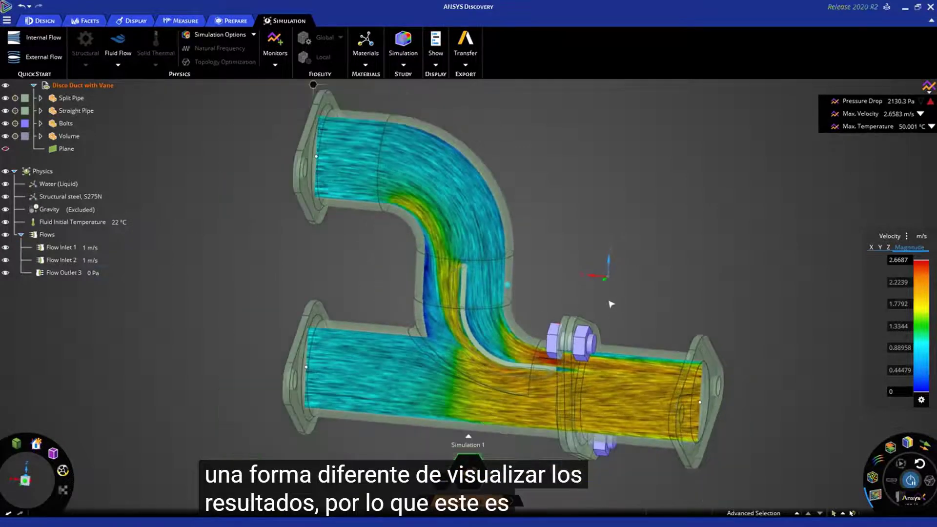
Switch back from the LIC plot to contours with Highest Value display priority and plot Temperature as the result variable
left_click(879, 494)
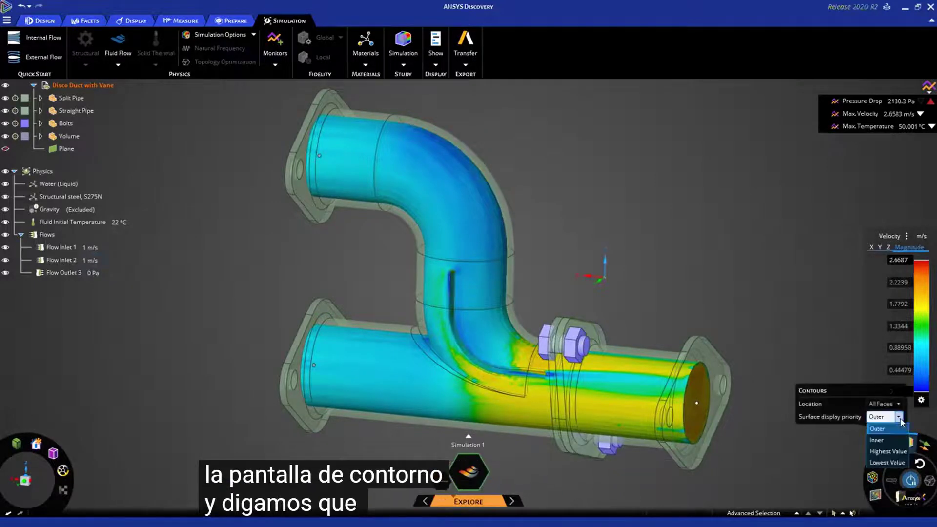
left_click(884, 452)
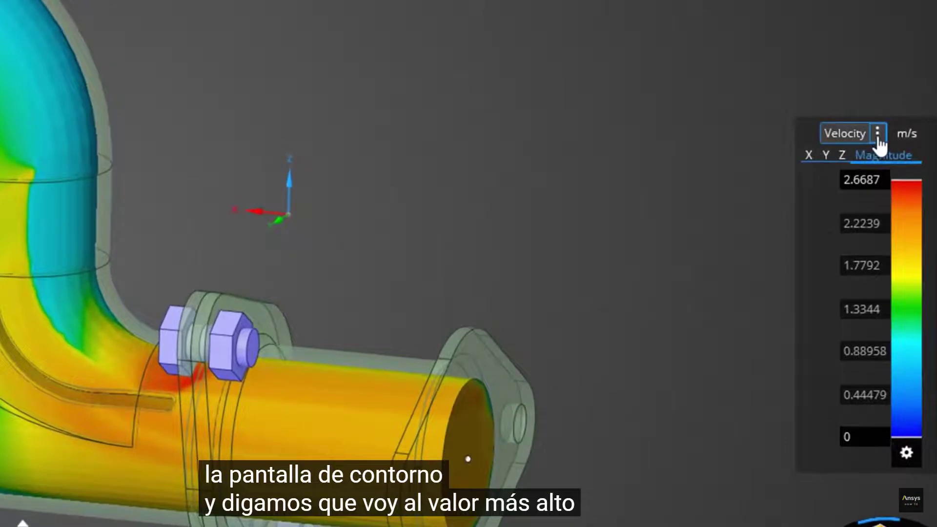
left_click(877, 138)
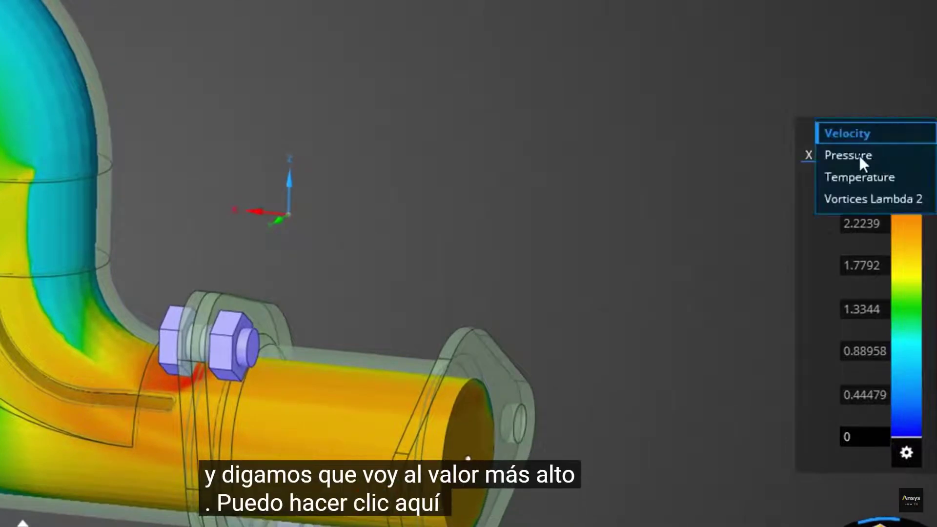
left_click(854, 178)
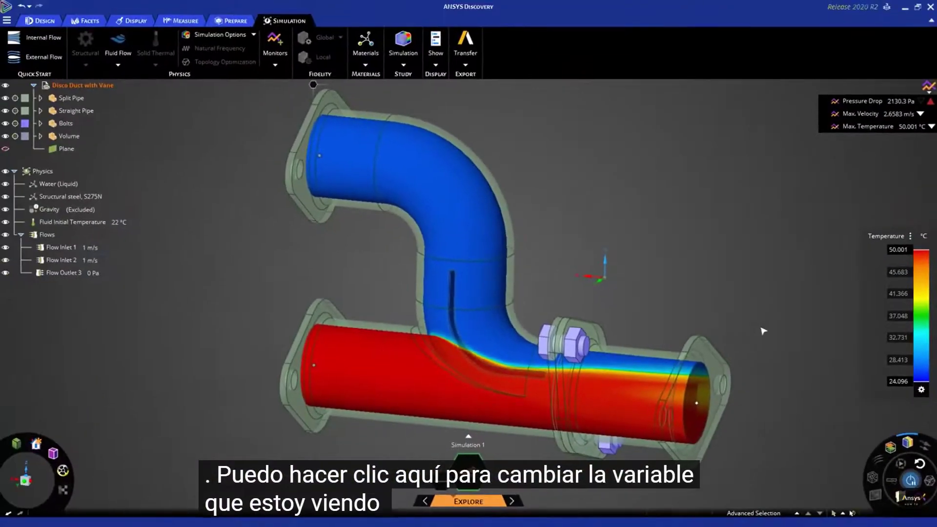
middle_click_drag(716, 332, 743, 343)
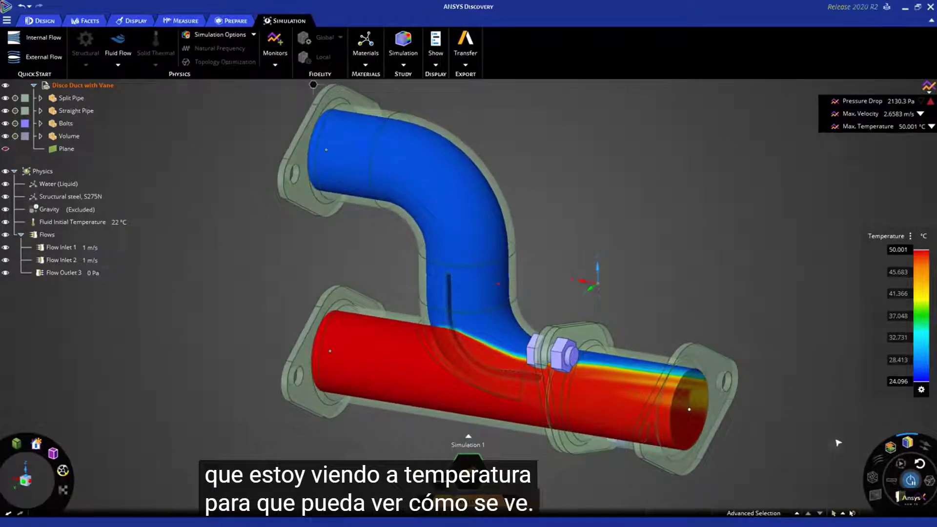
Set the temperature contours' surface display priority to Outer
left_click(921, 389)
left_click(875, 416)
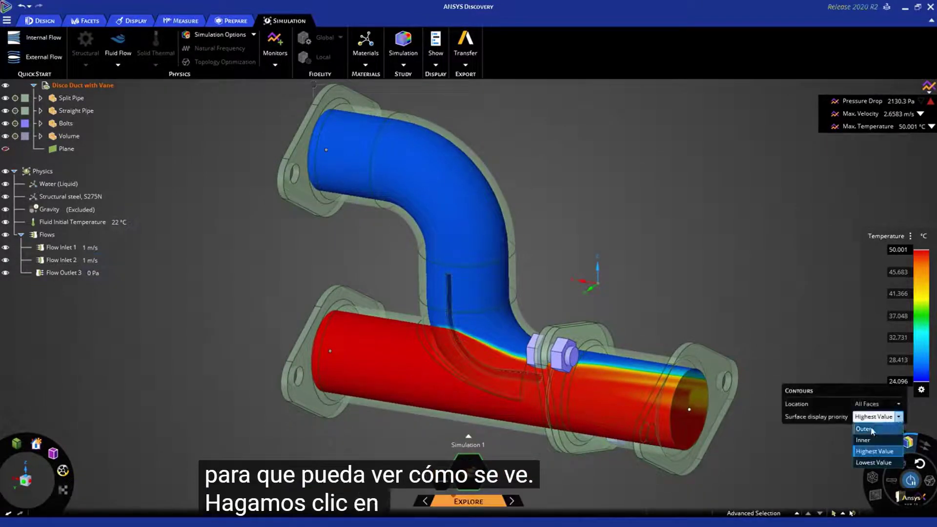
left_click(871, 429)
left_click(743, 337)
middle_click_drag(743, 337, 759, 329)
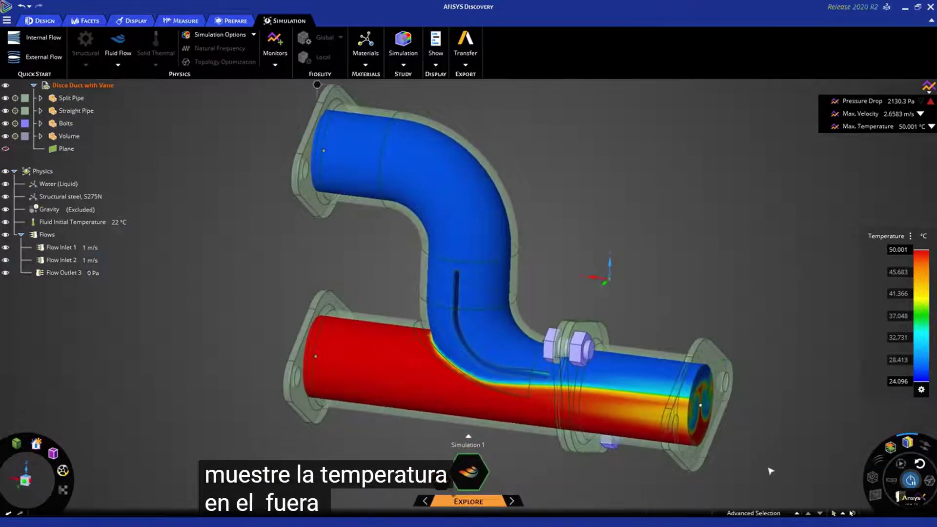
Examine the temperature contours along the mixing section and on the outlet face from several angles
middle_click_drag(767, 471, 742, 471)
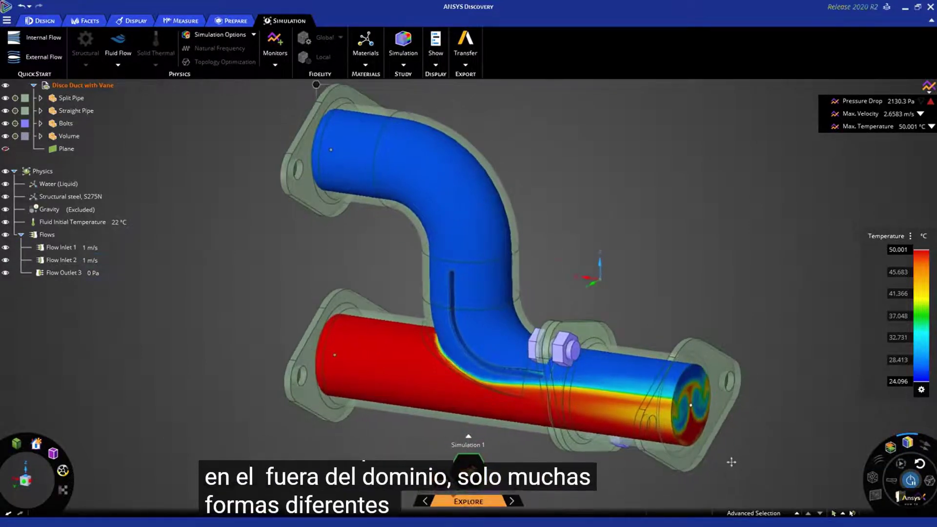
scroll(732, 461, "up", 5)
scroll(713, 447, "down", 3)
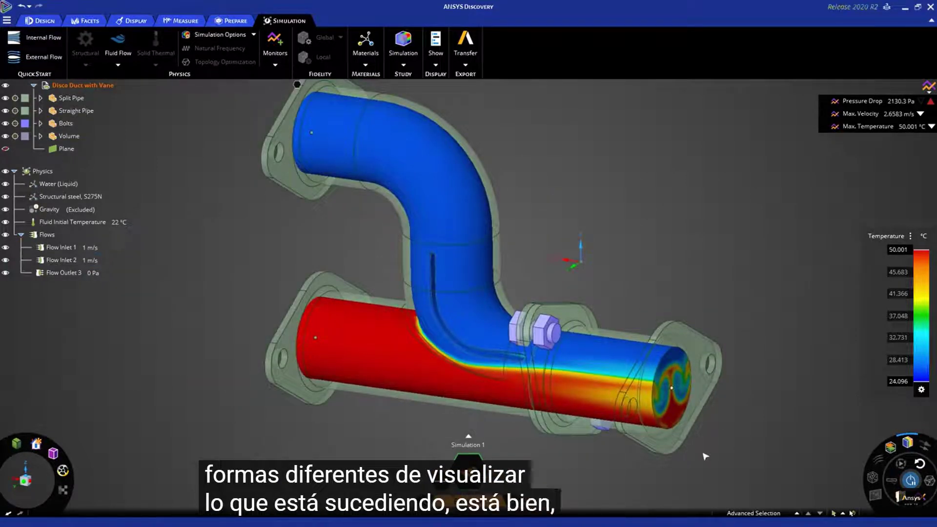
scroll(711, 459, "up", 2)
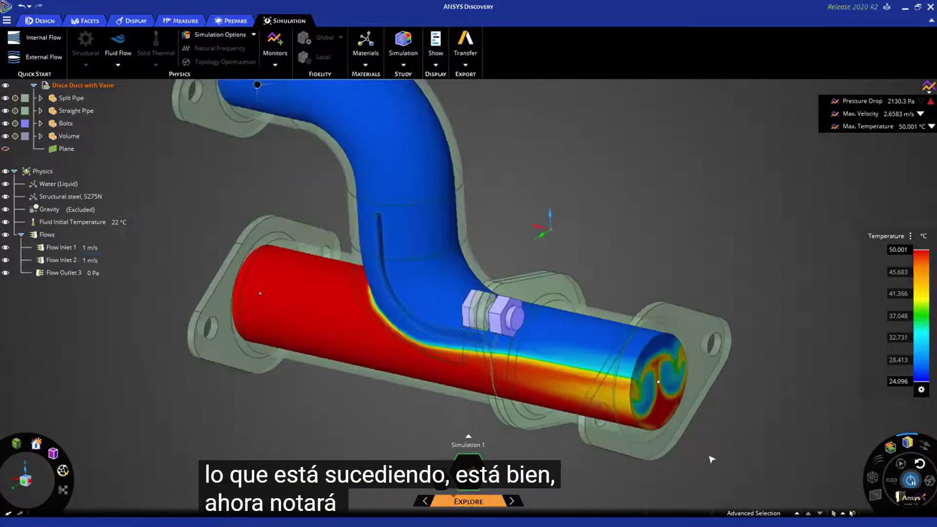
middle_click_drag(700, 445, 697, 446)
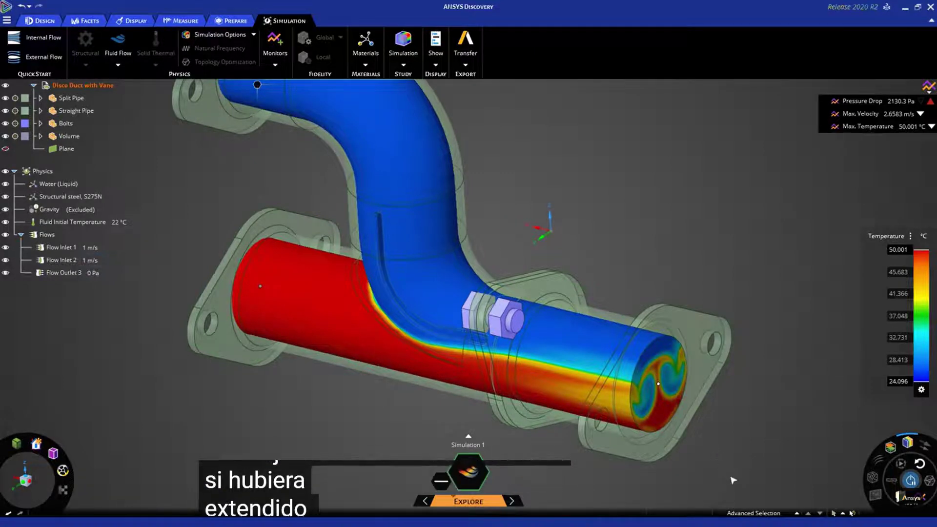
scroll(731, 433, "down", 2)
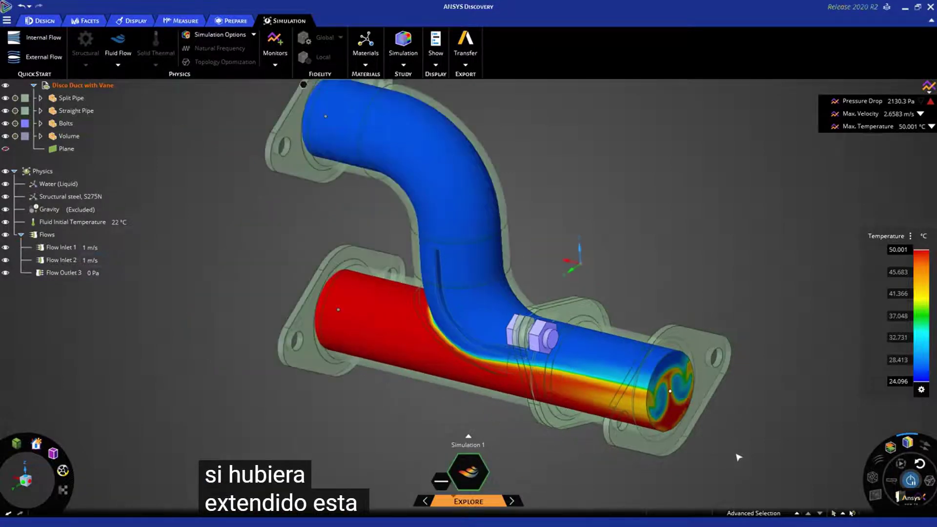
middle_click_drag(734, 458, 712, 428)
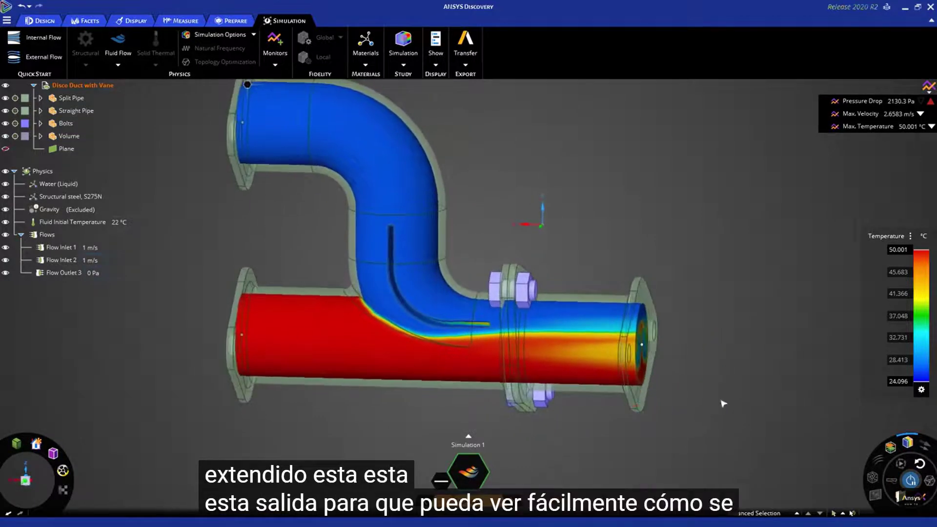
Select the faces of the outlet-end flange and lengthen the outlet pipe by moving them outward along the pipe axis with the Move tool
left_click_drag(590, 249, 733, 456)
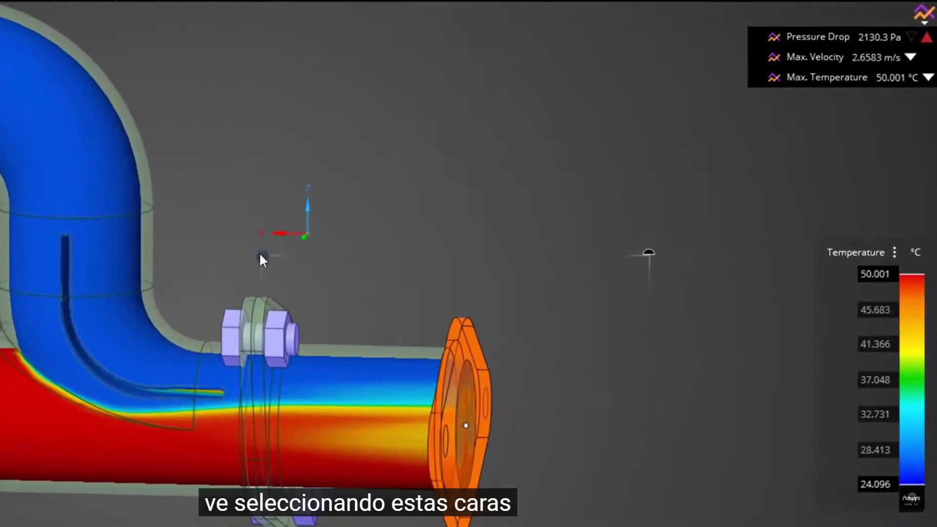
right_click(513, 236)
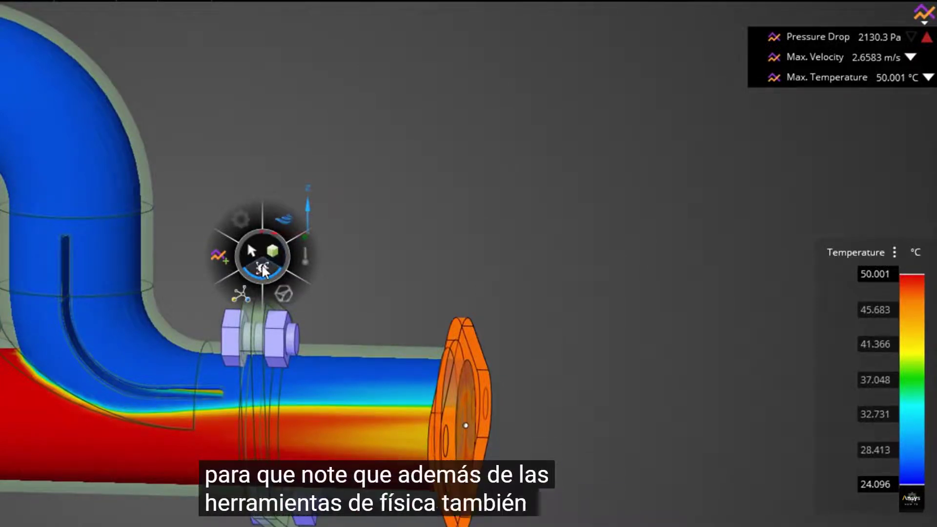
left_click(252, 250)
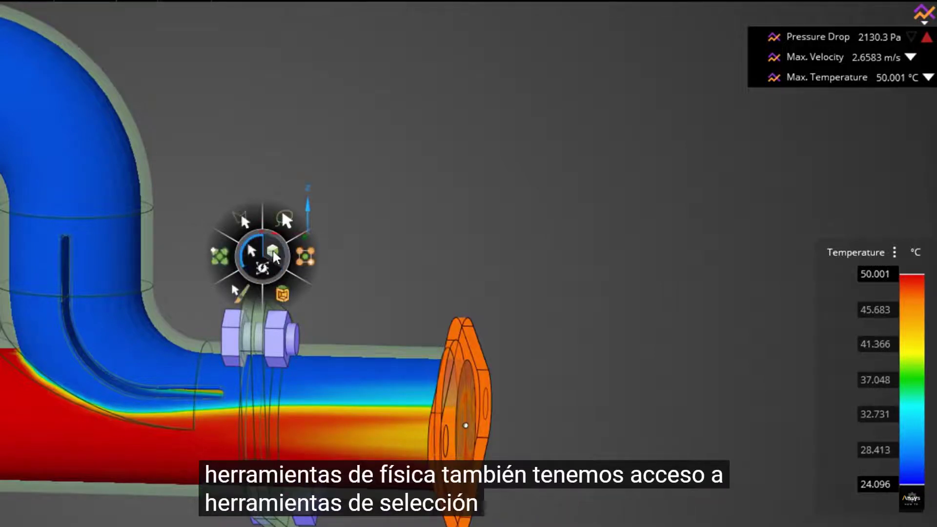
left_click(273, 253)
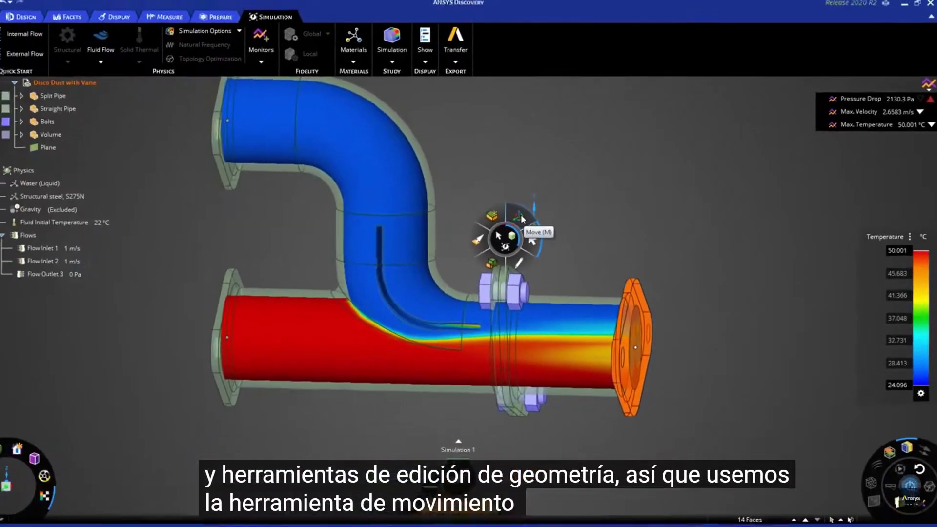
left_click(520, 217)
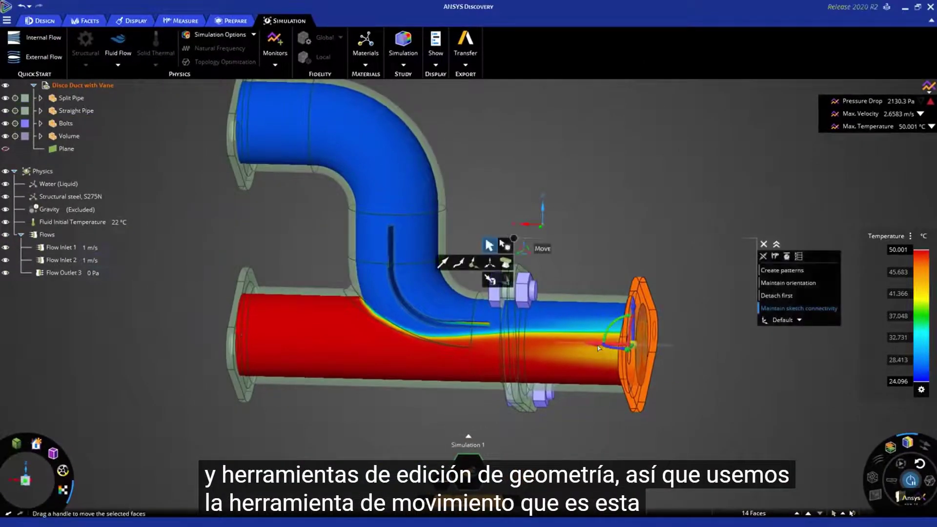
left_click_drag(595, 345, 759, 360)
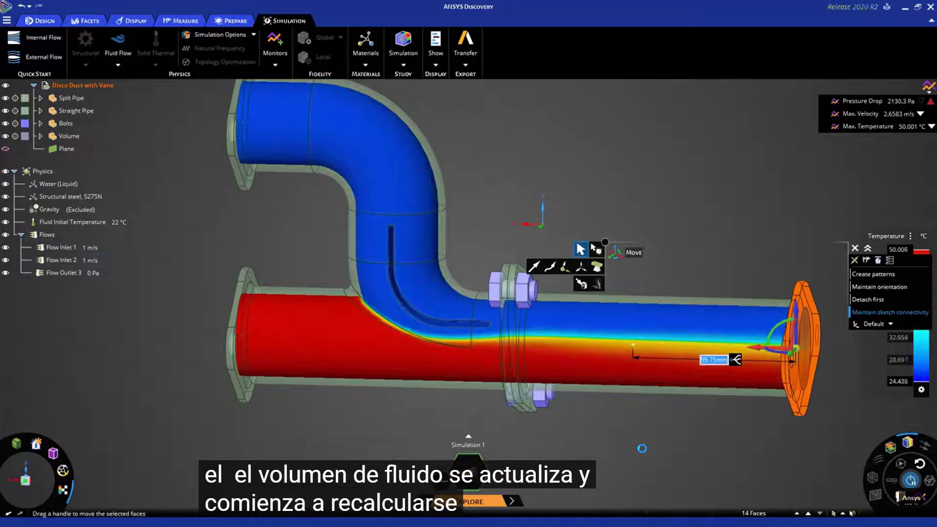
left_click(622, 460)
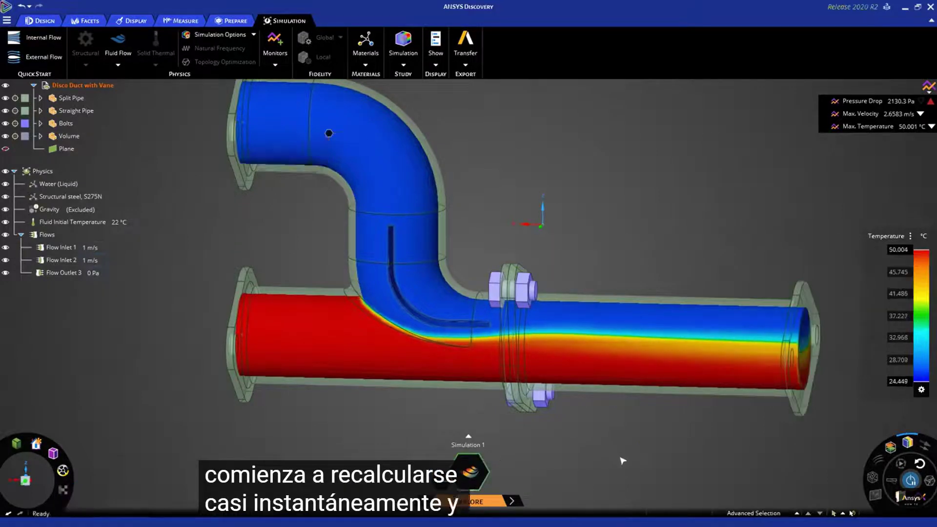
Examine the recalculated temperature contours along the lengthened outlet pipe and on its end face
middle_click_drag(616, 452, 591, 446)
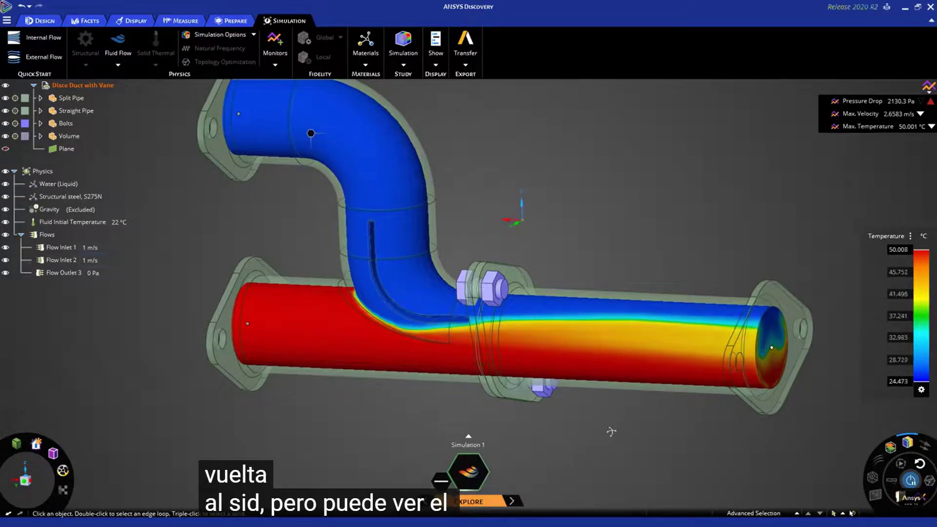
middle_click_drag(611, 431, 601, 441)
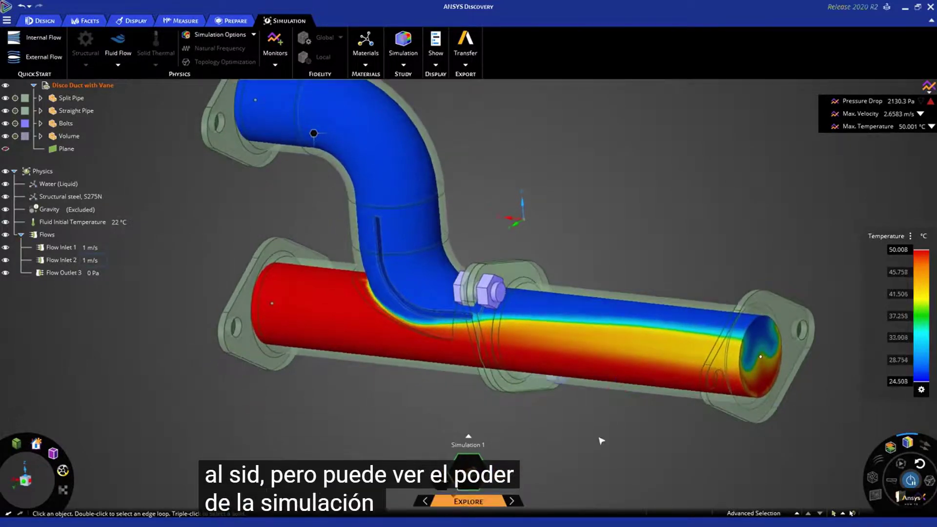
middle_click_drag(607, 438, 595, 479)
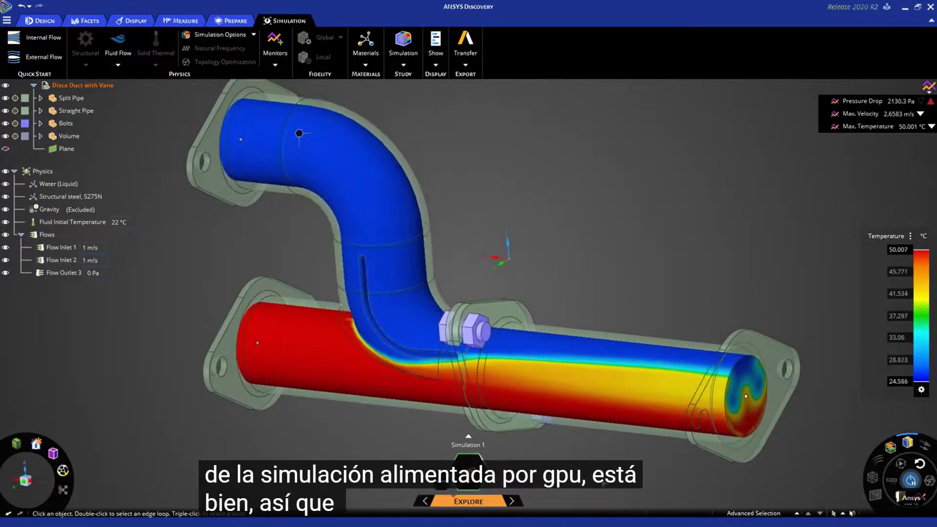